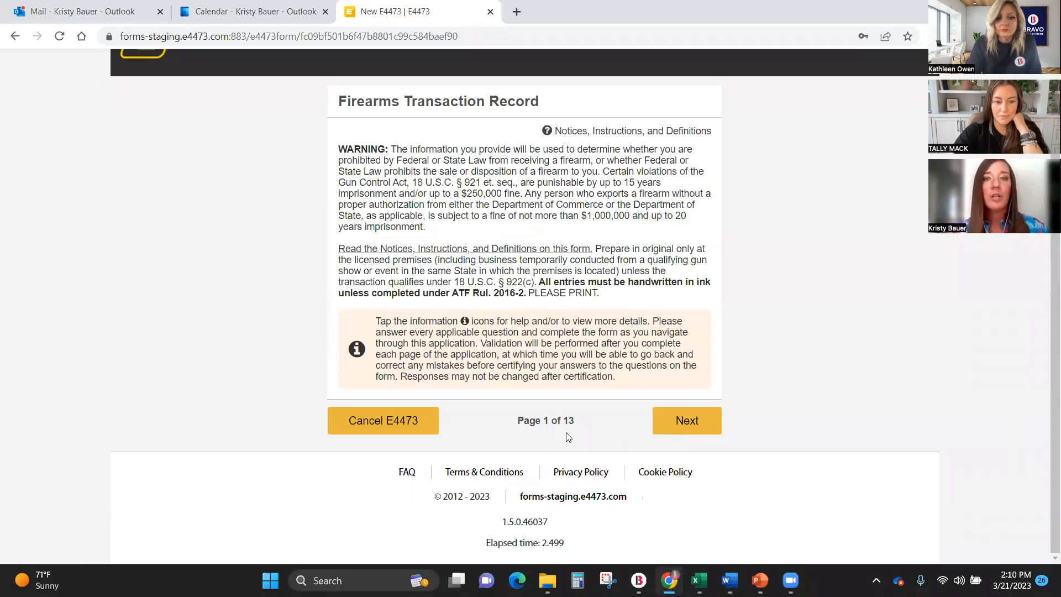
# Advance past the warning notice and the Section A firearm review to the buyer's name page.
pyautogui.click(713, 425)
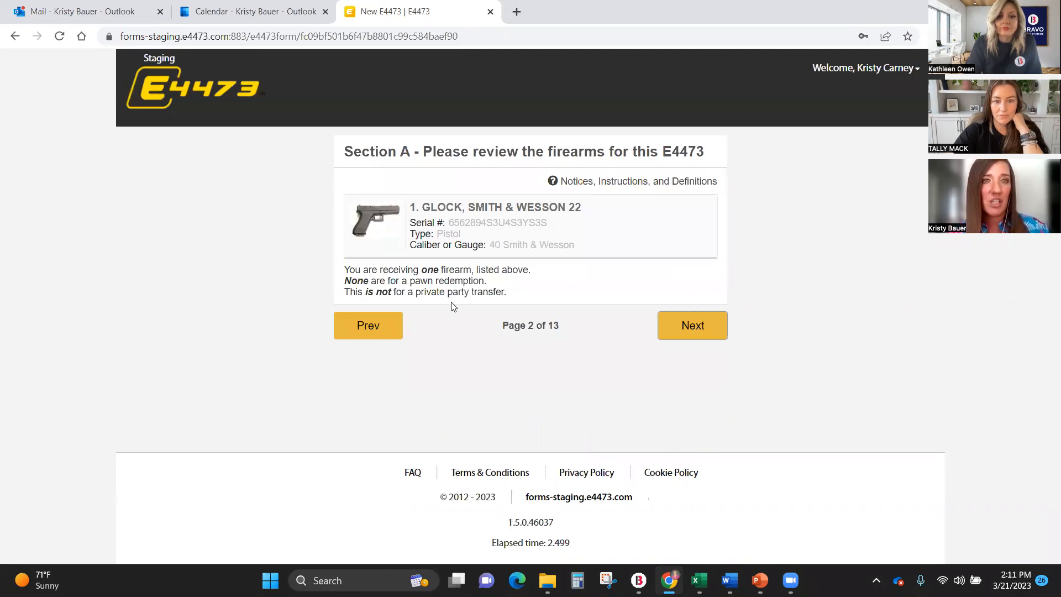
pyautogui.click(693, 326)
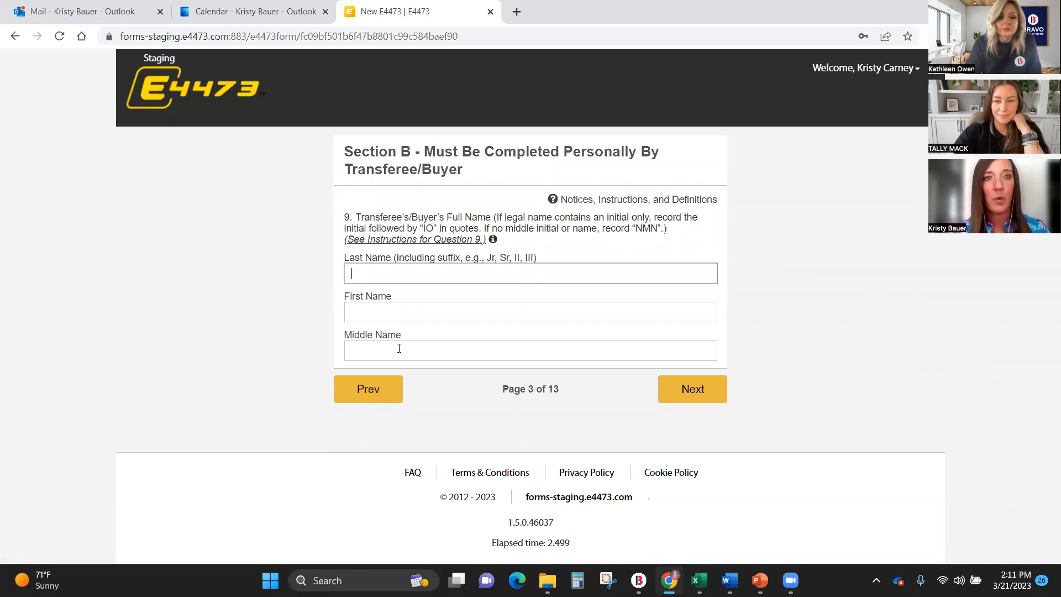
pyautogui.press('Tab')
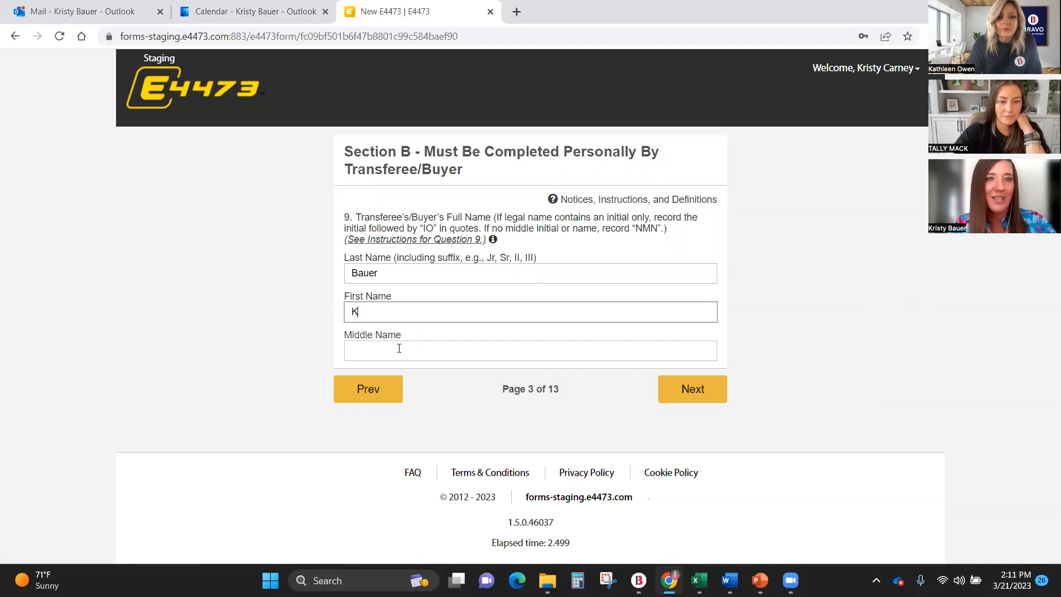
pyautogui.press('Tab')
pyautogui.write('L')
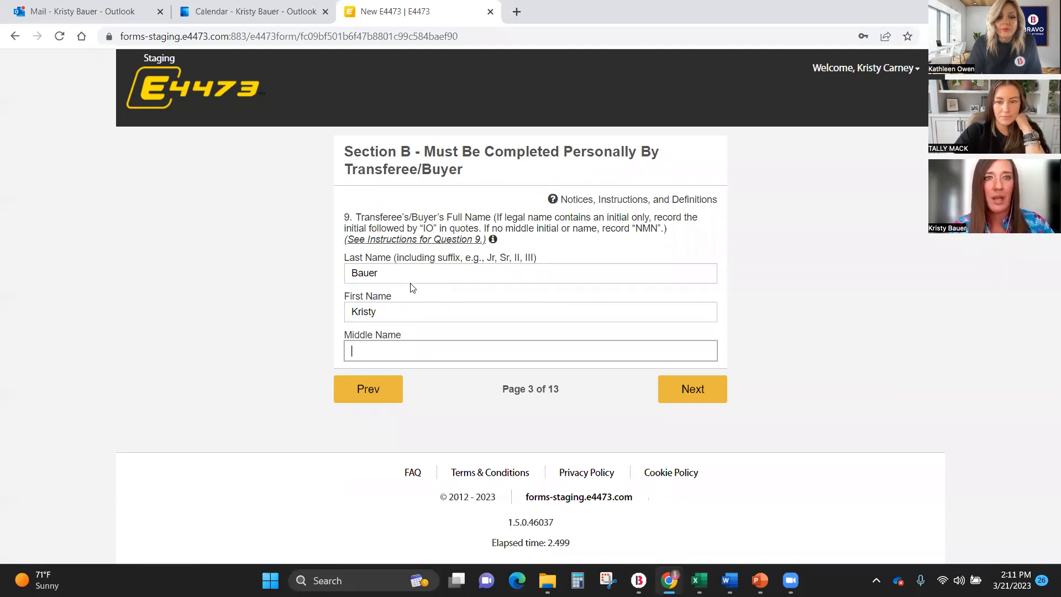
# Fill in the buyer's last and first name, enter na as the middle name, and continue to the address page.
pyautogui.hotkey('shift', 'Tab')
pyautogui.hotkey('shift', 'Tab')
pyautogui.write('Doe')
pyautogui.press('Tab')
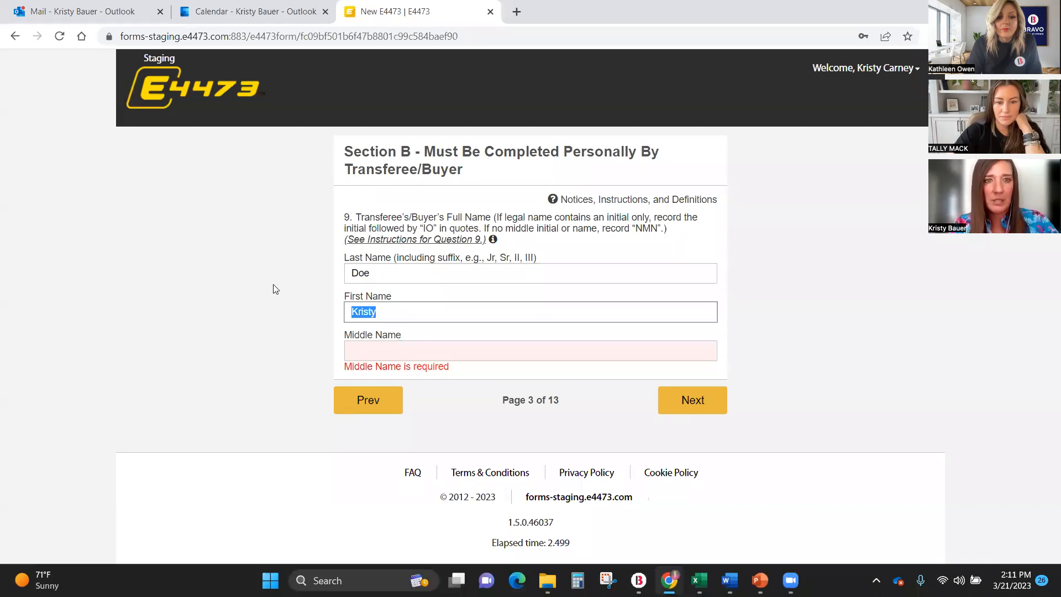
pyautogui.write('Jan')
pyautogui.press('Tab')
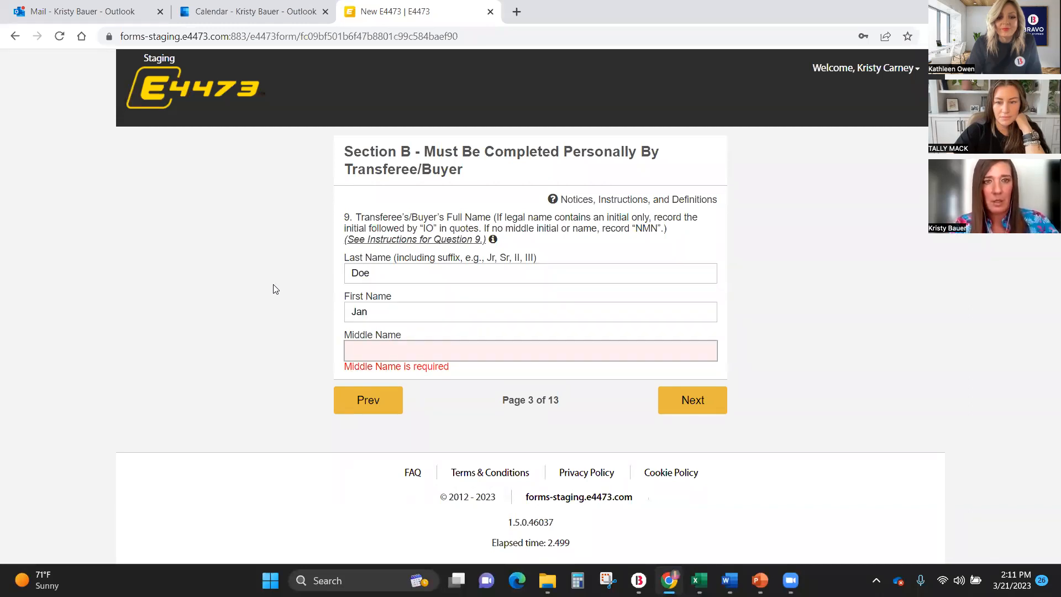
pyautogui.click(416, 311)
pyautogui.write('e')
pyautogui.press('Tab')
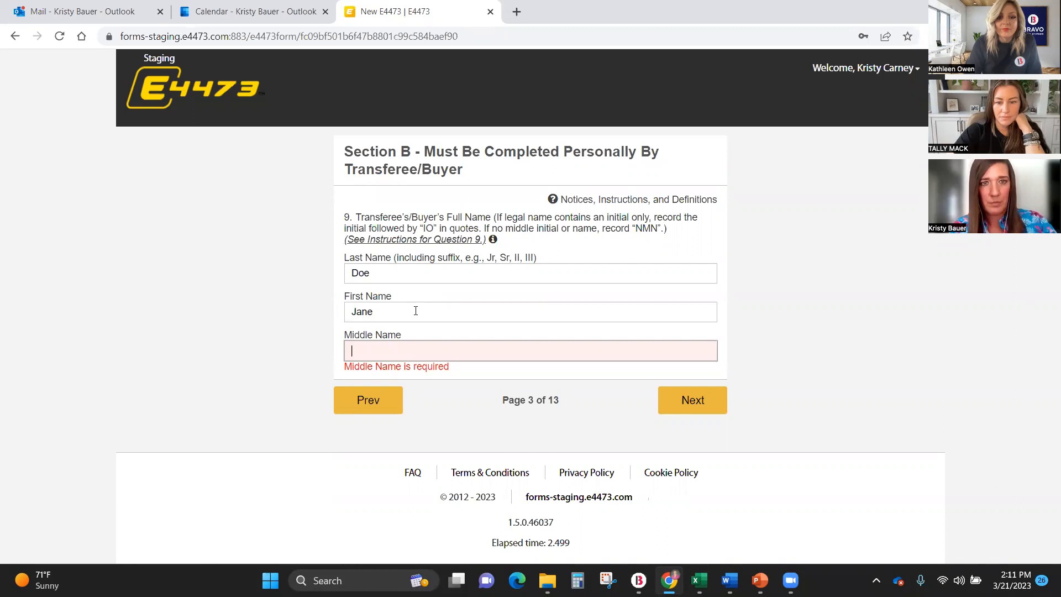
pyautogui.write('n')
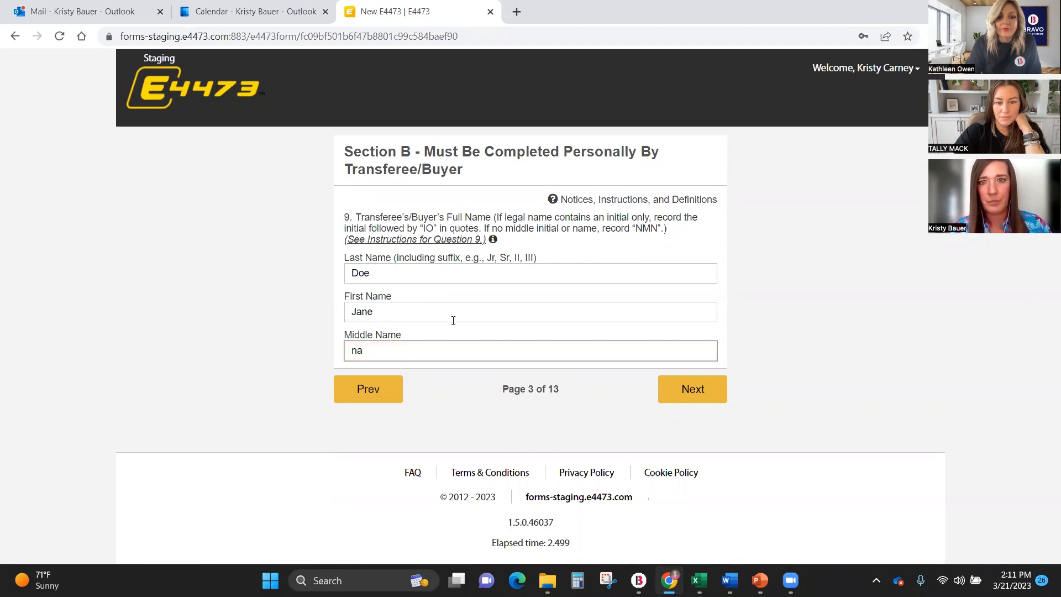
pyautogui.write('a')
pyautogui.click(702, 382)
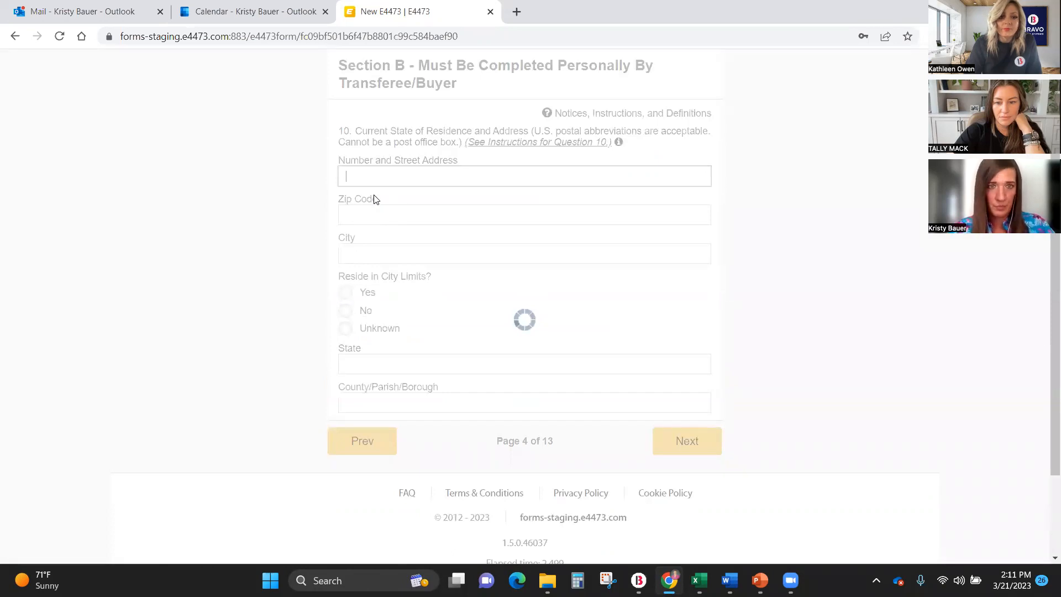
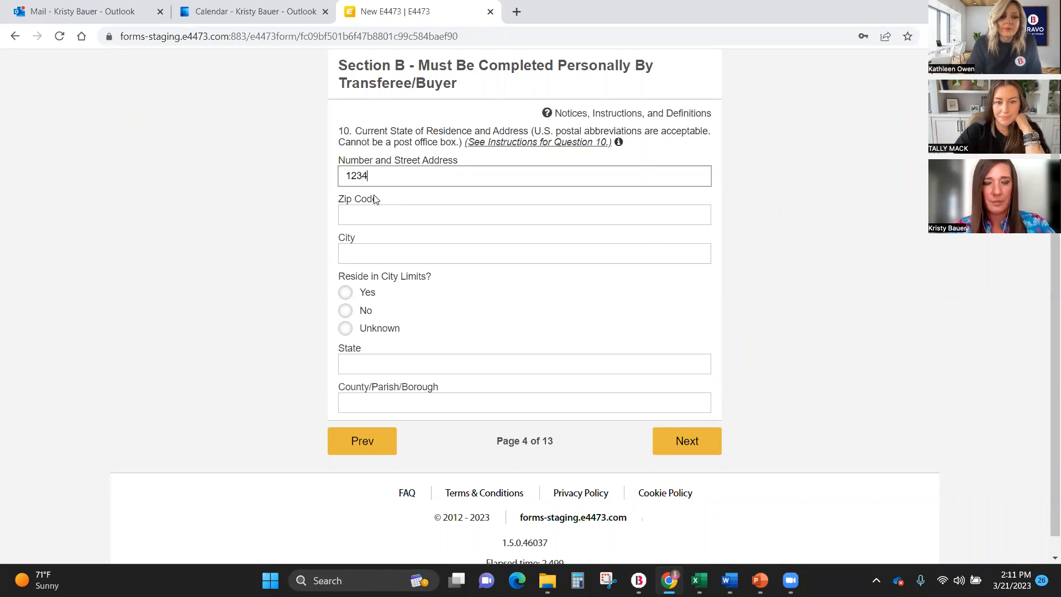
# Enter the buyer's street address and zip code, answer Yes to residing in city limits, and continue to the next page.
pyautogui.press('Tab')
pyautogui.write('891')
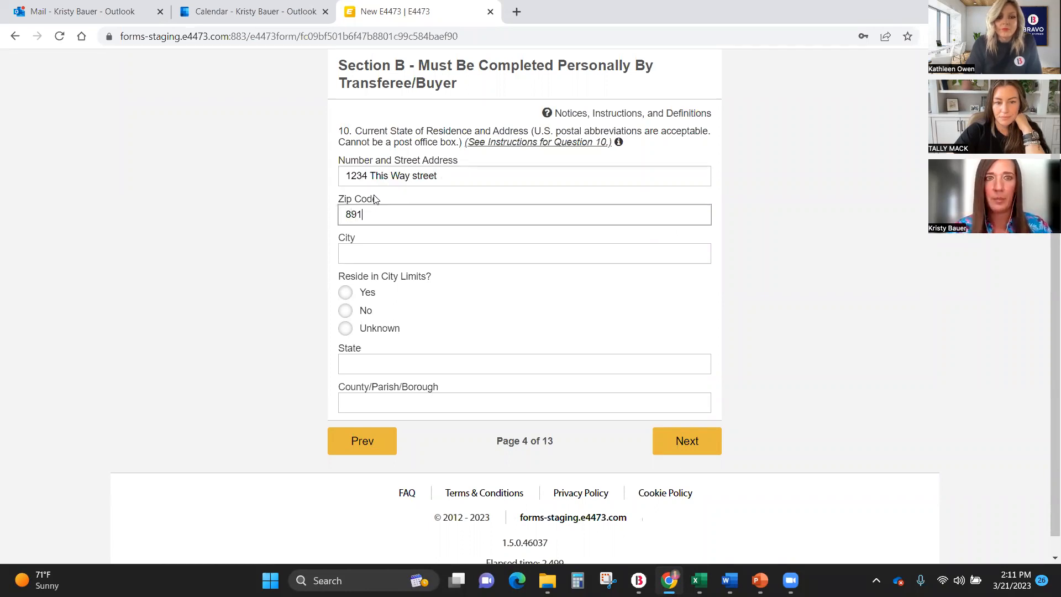
pyautogui.write('0')
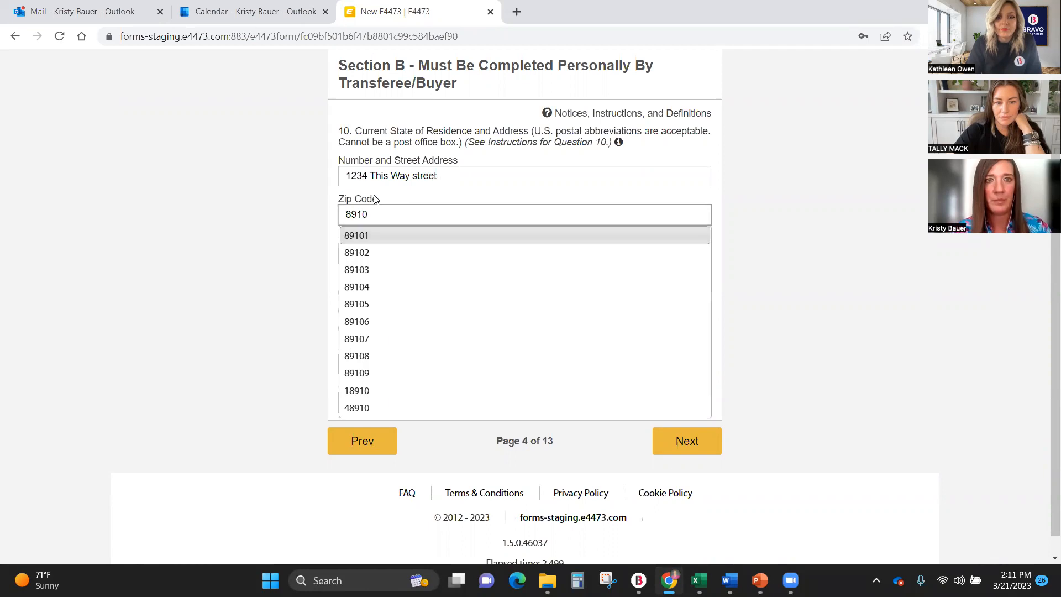
pyautogui.click(375, 322)
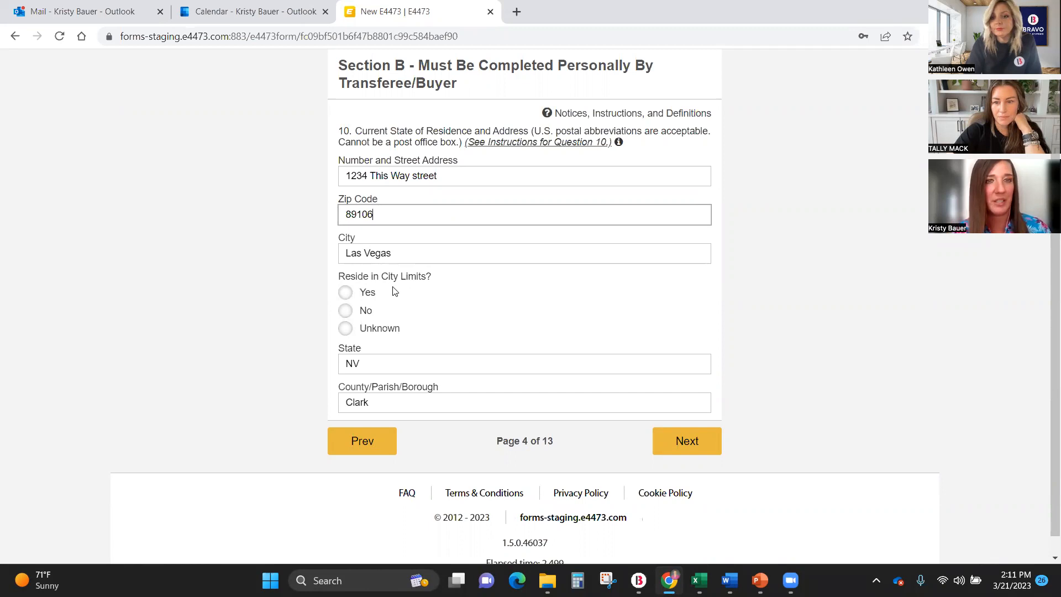
pyautogui.click(350, 294)
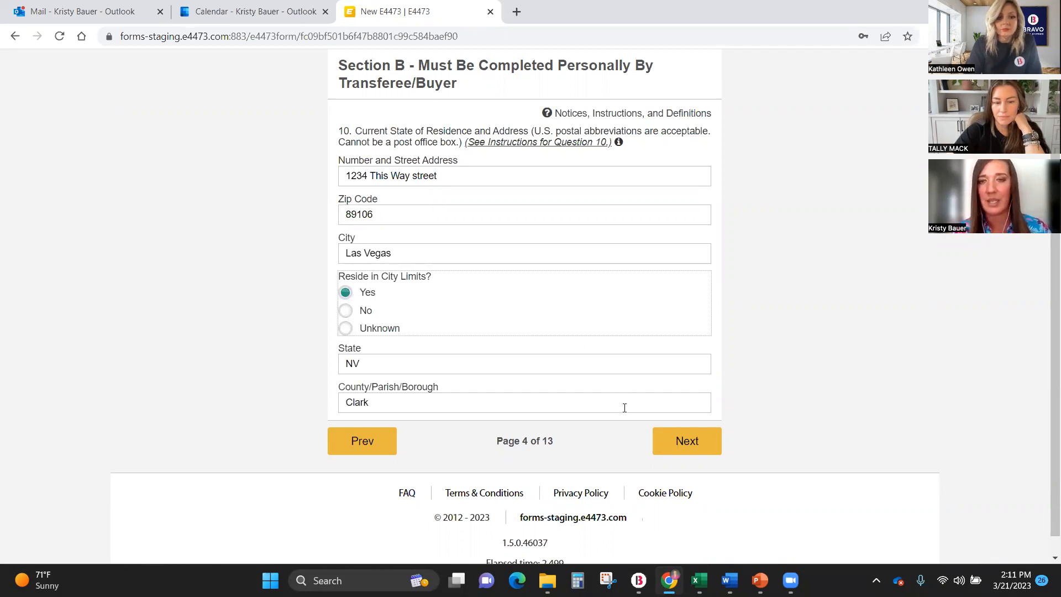
pyautogui.click(693, 447)
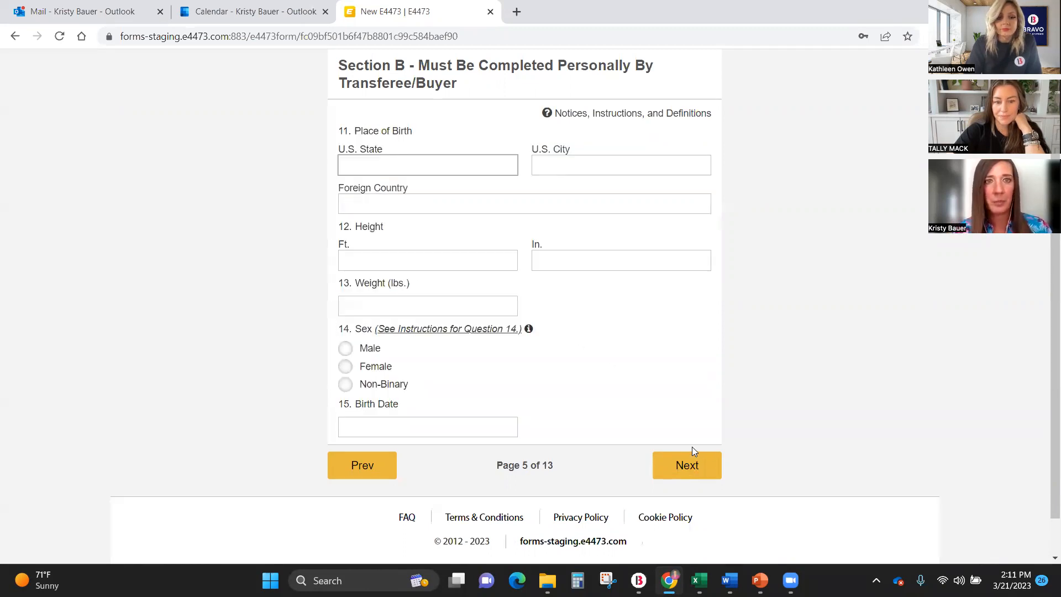
# Set the place of birth to U.S. state NV and city Alamo.
pyautogui.write('NV')
pyautogui.press('Tab')
pyautogui.write('Reno')
pyautogui.press('Tab')
# Enter height 5 ft 9 in, weight 165 lbs, sex Female and the buyer's birth date, and continue to page 6.
pyautogui.write('5')
pyautogui.press('Tab')
pyautogui.write('9')
pyautogui.press('Tab')
pyautogui.write('165')
pyautogui.click(382, 366)
pyautogui.click(389, 421)
pyautogui.write('01011979')
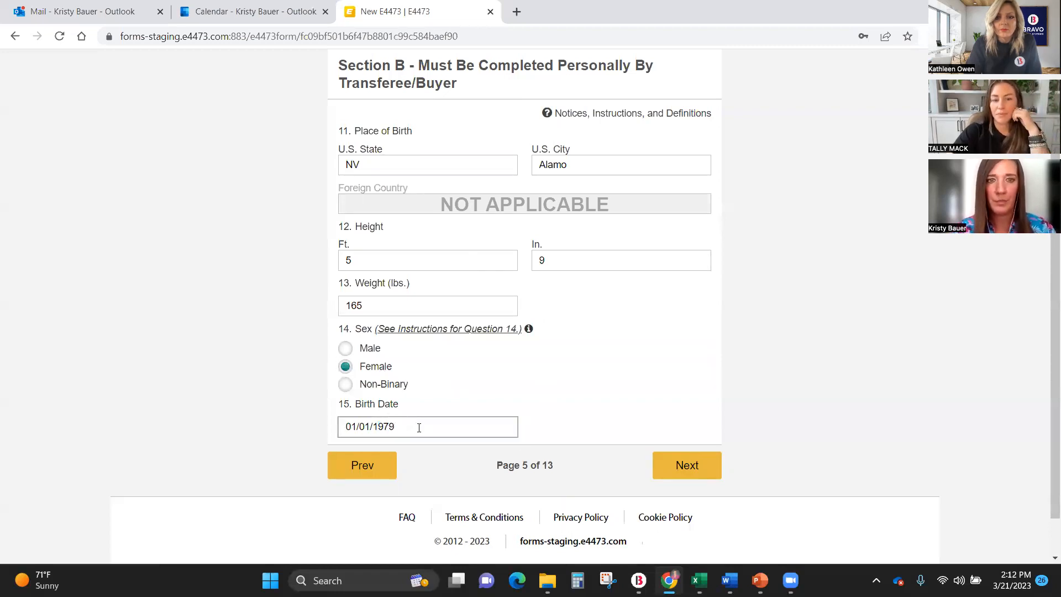
pyautogui.click(685, 466)
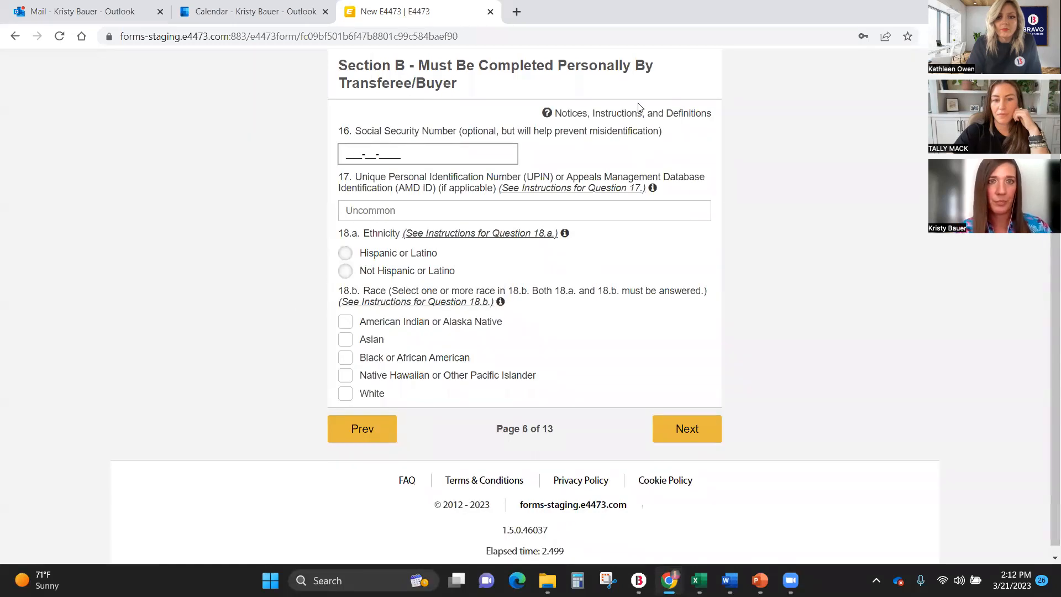
# Answer the ethnicity as Not Hispanic or Latino and the race as White, and continue to the citizenship page.
pyautogui.click(346, 270)
pyautogui.click(346, 393)
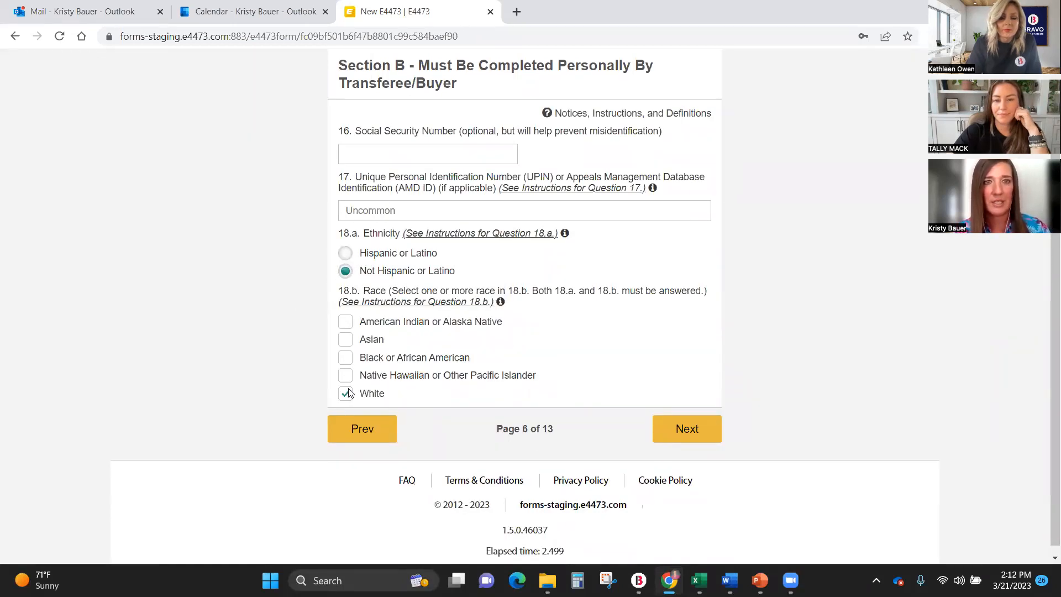
pyautogui.click(686, 428)
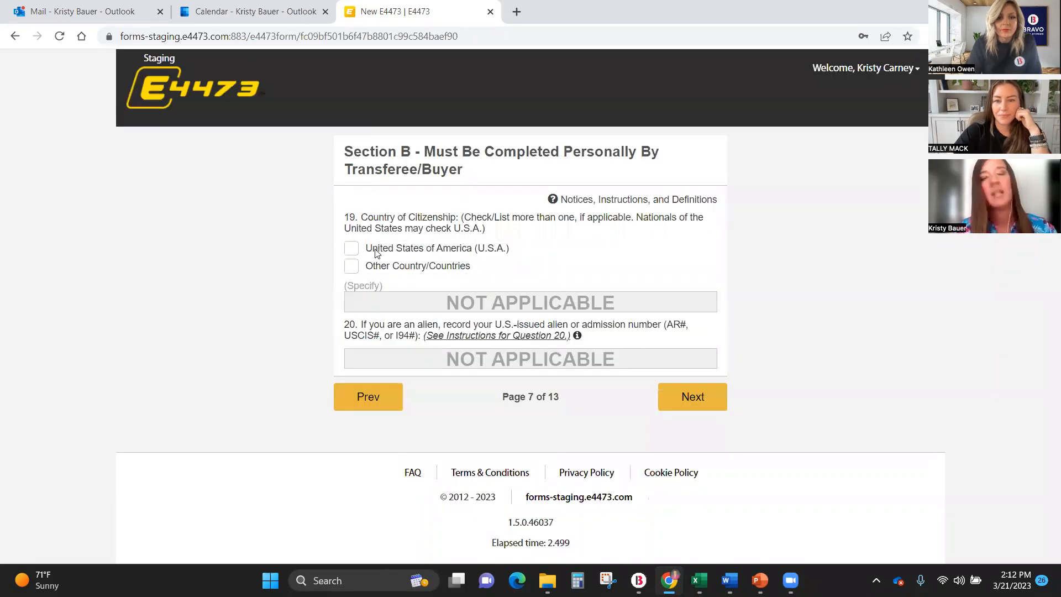
# Set the country of citizenship to only United States of America (U.S.A.), leaving Other Country/Countries unchecked, and continue to question 21.a.
pyautogui.click(352, 267)
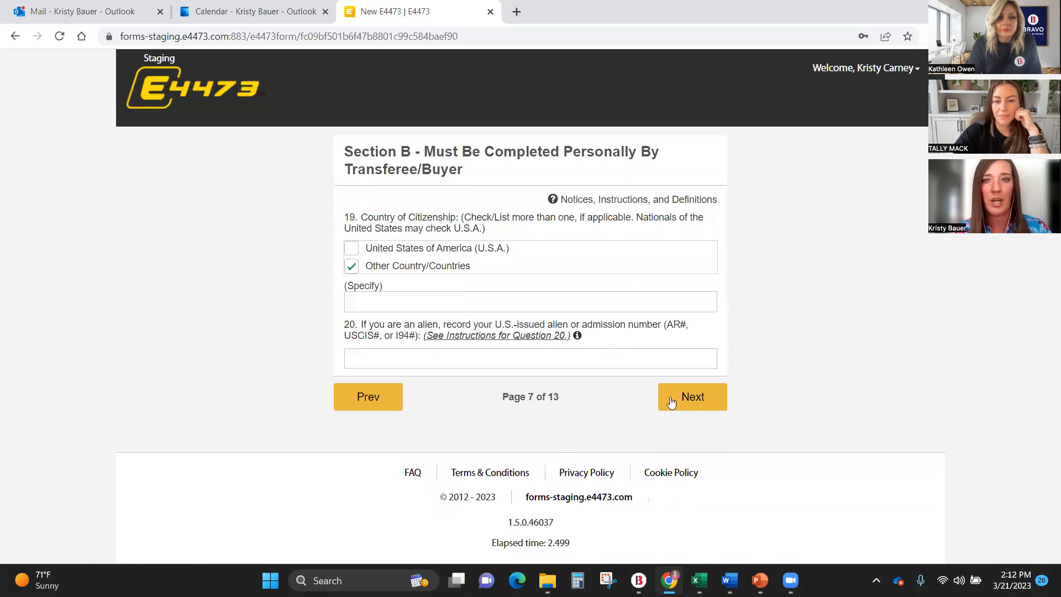
pyautogui.click(688, 397)
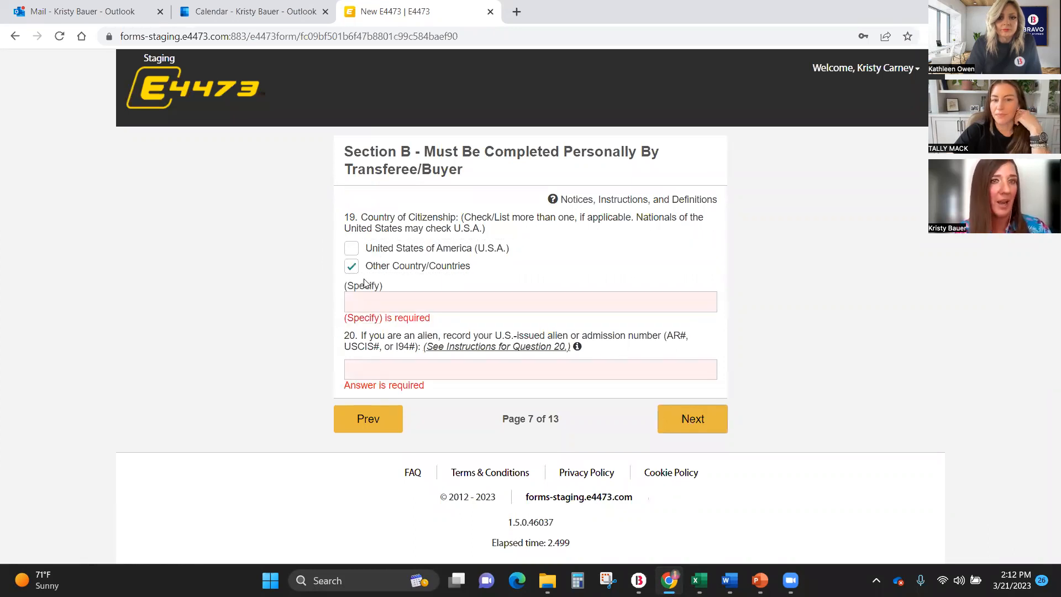
pyautogui.click(351, 248)
pyautogui.click(352, 266)
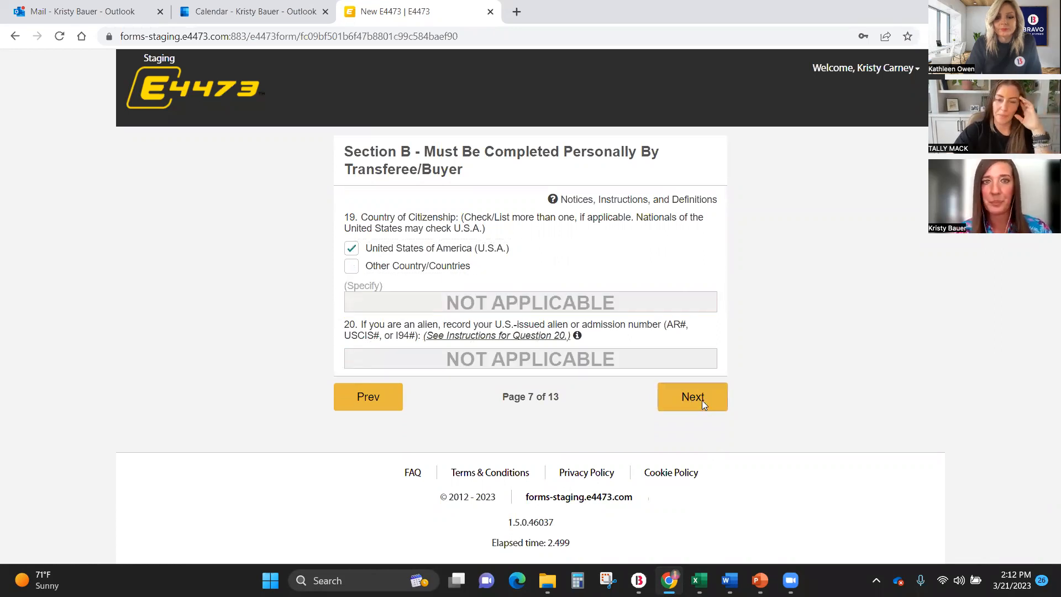
pyautogui.click(702, 400)
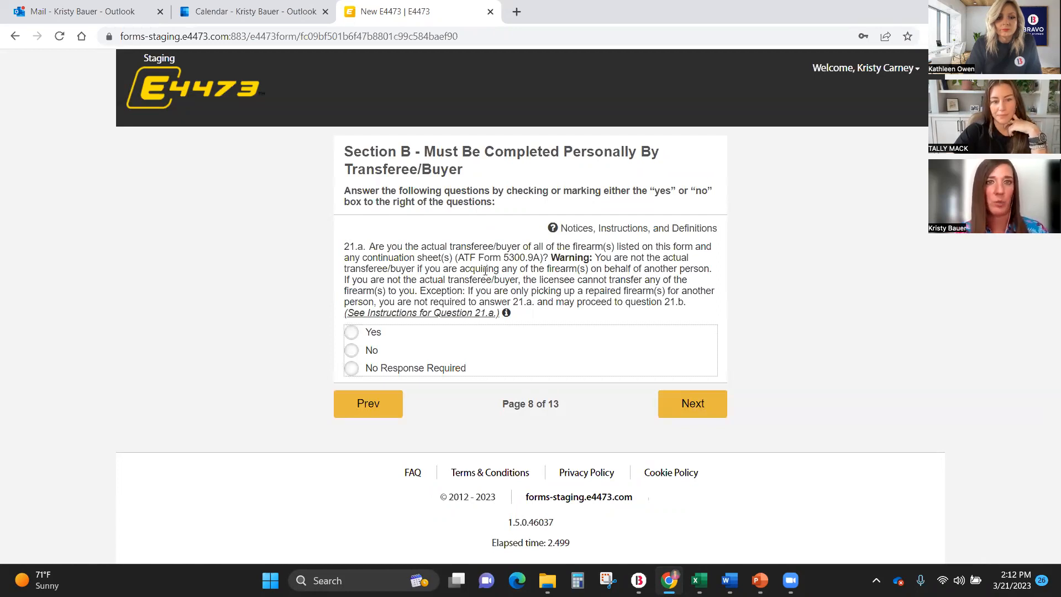
# Answer Yes to question 21.a and No to questions 21.b and 21.c, advancing to page 10.
pyautogui.click(352, 333)
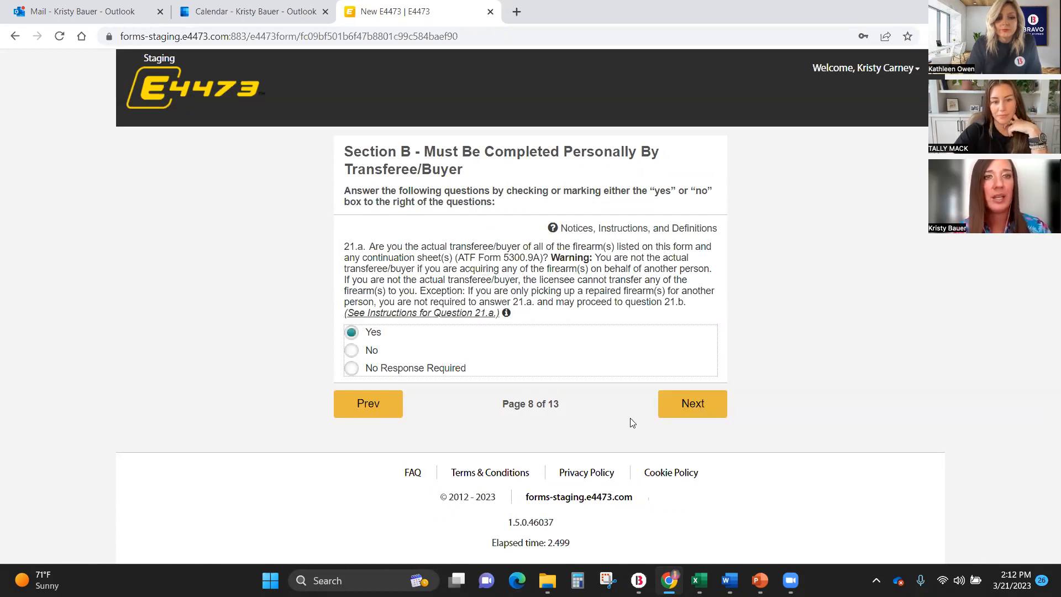
pyautogui.click(701, 404)
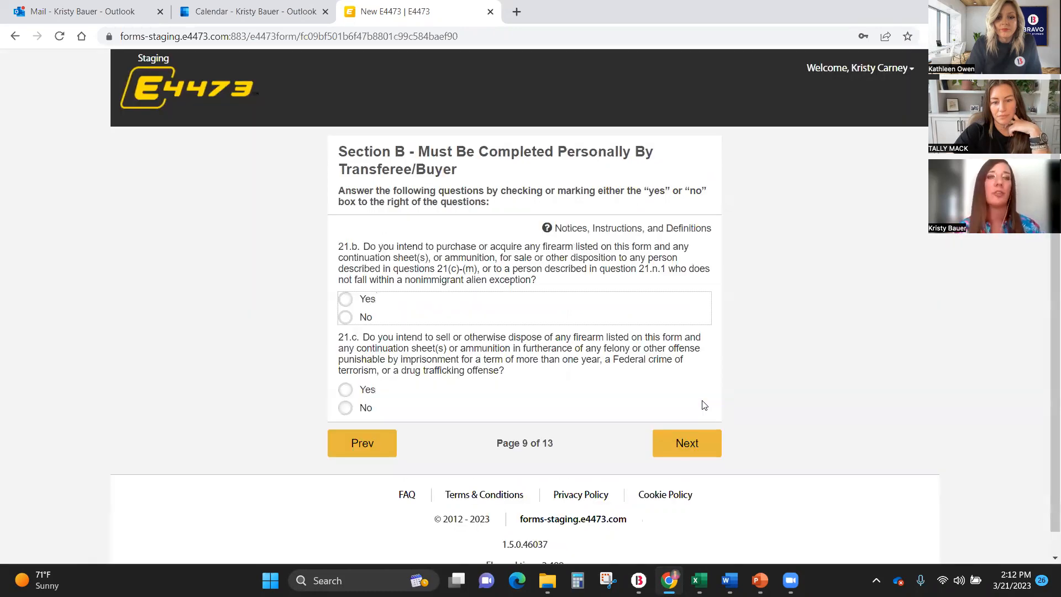
pyautogui.scroll(-1, 703, 405)
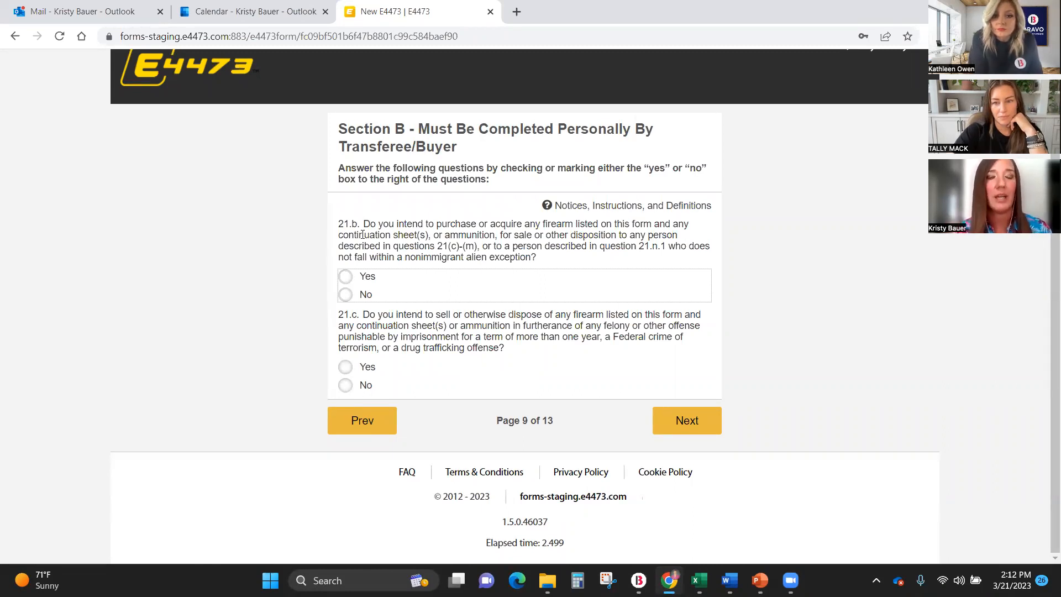
pyautogui.click(346, 295)
pyautogui.click(347, 385)
pyautogui.click(685, 422)
# Answer No to questions 21.d, 21.e, 21.f and 21.g, and continue to page 11.
pyautogui.click(346, 243)
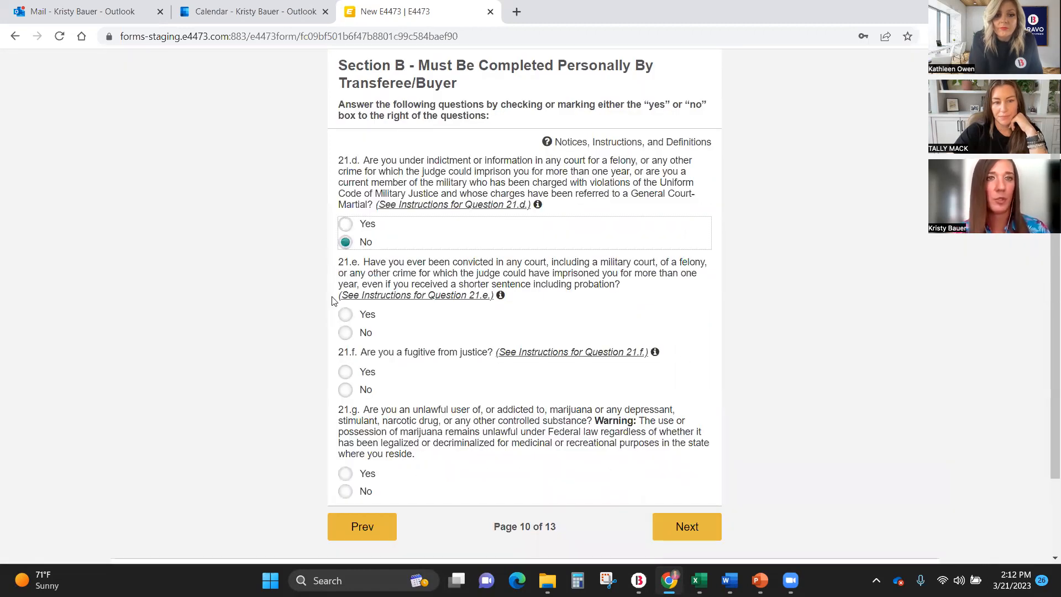
pyautogui.click(345, 334)
pyautogui.click(345, 391)
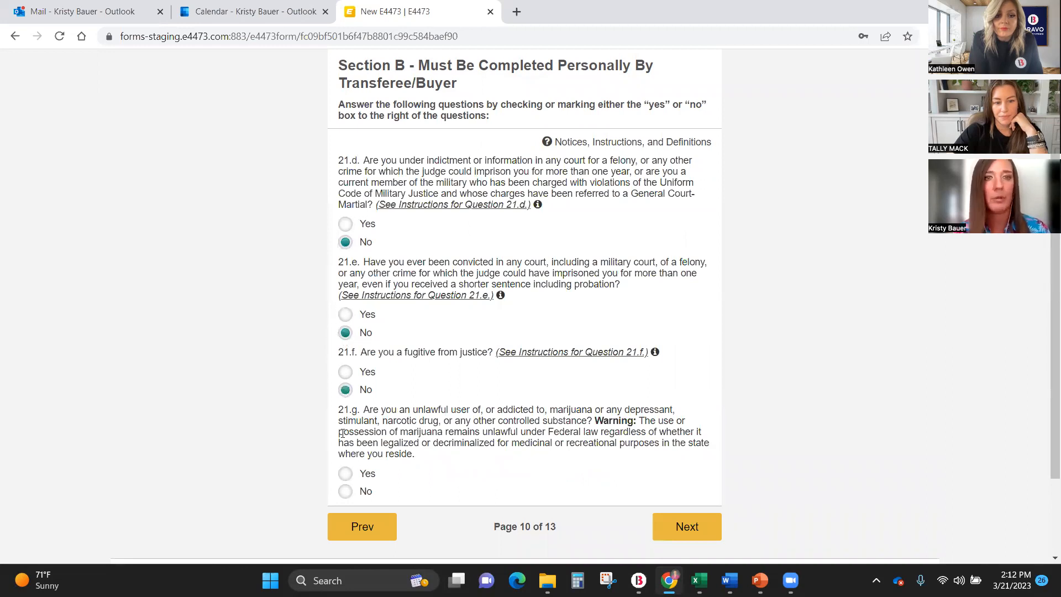
pyautogui.click(345, 491)
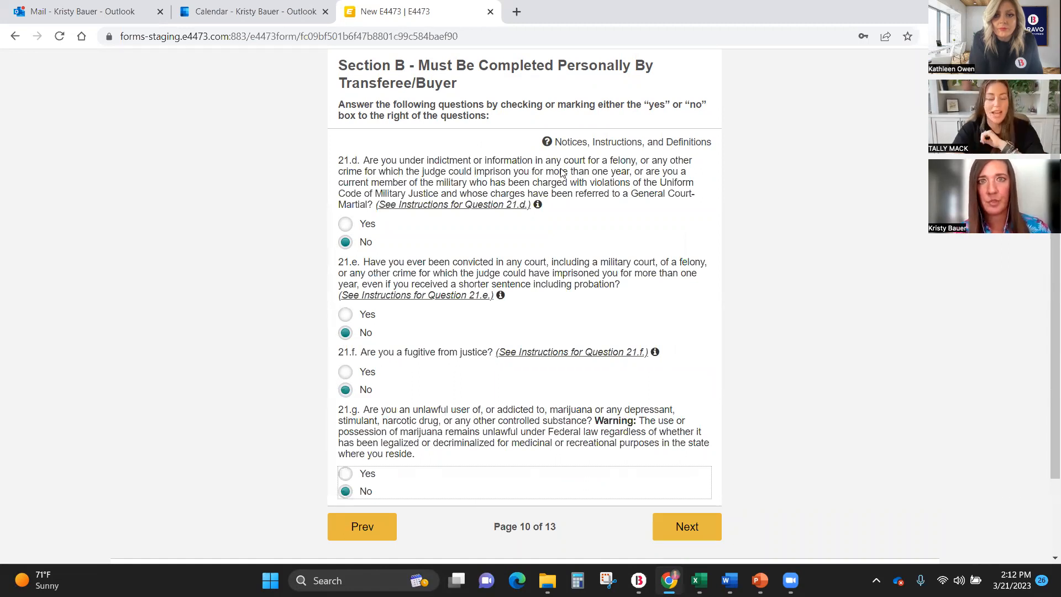
pyautogui.click(685, 524)
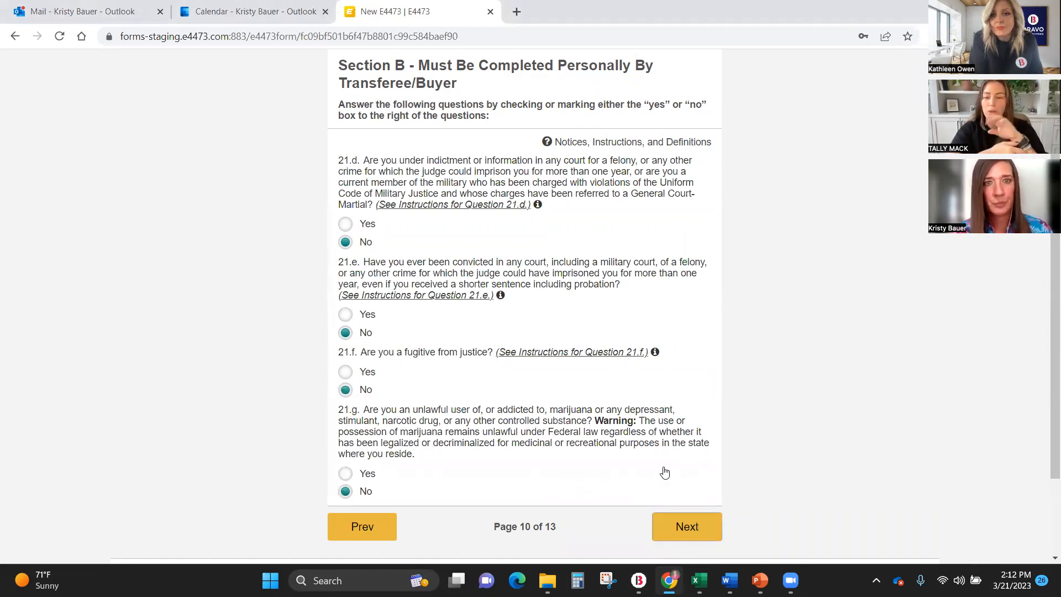
# Answer No to questions 21.h, 21.i, 21.j and 21.k.
pyautogui.click(347, 208)
pyautogui.click(347, 278)
pyautogui.click(345, 357)
pyautogui.click(348, 449)
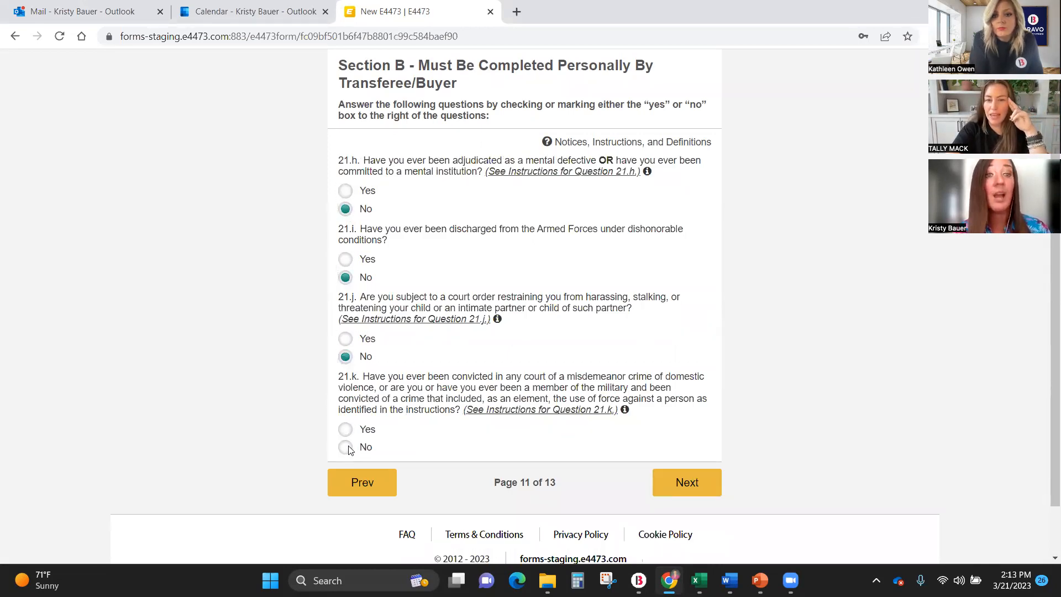
# Go back through the form from page 11 to the buyer's birth and physical details on page 5.
pyautogui.click(362, 486)
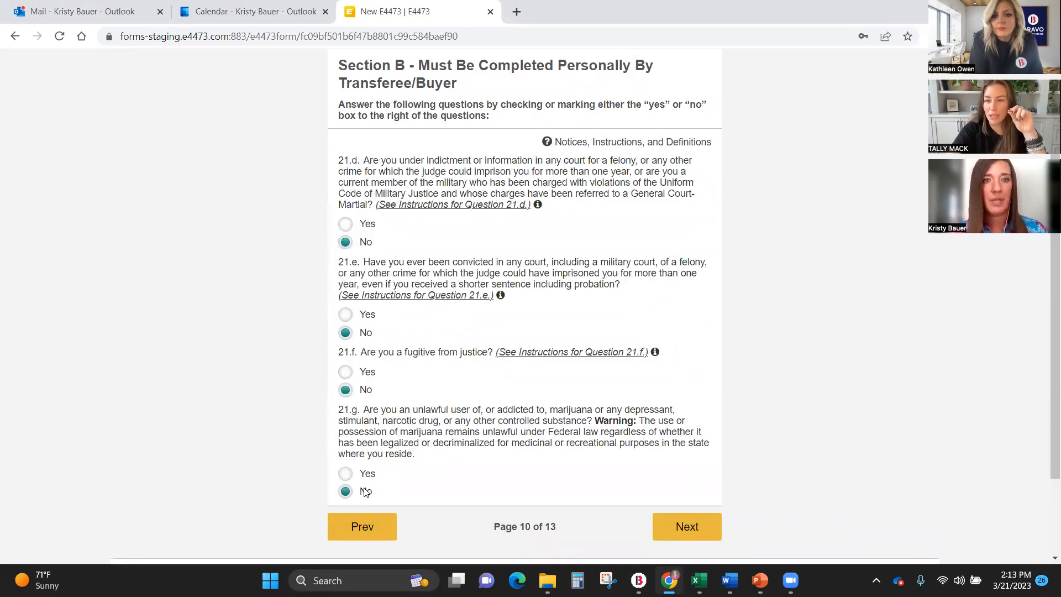
pyautogui.click(363, 527)
pyautogui.click(361, 420)
pyautogui.click(365, 402)
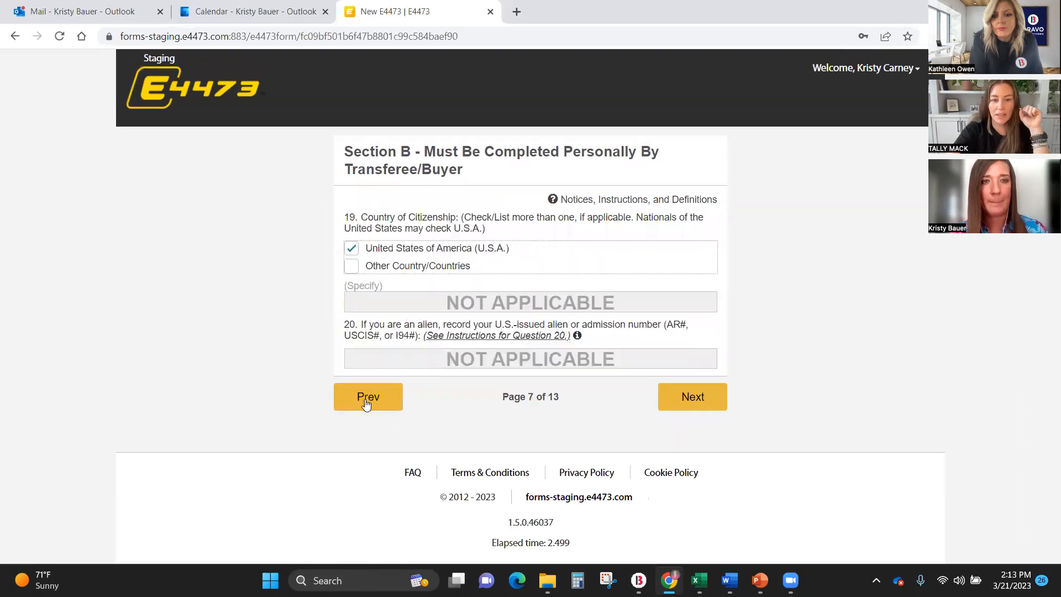
pyautogui.click(365, 399)
pyautogui.click(365, 431)
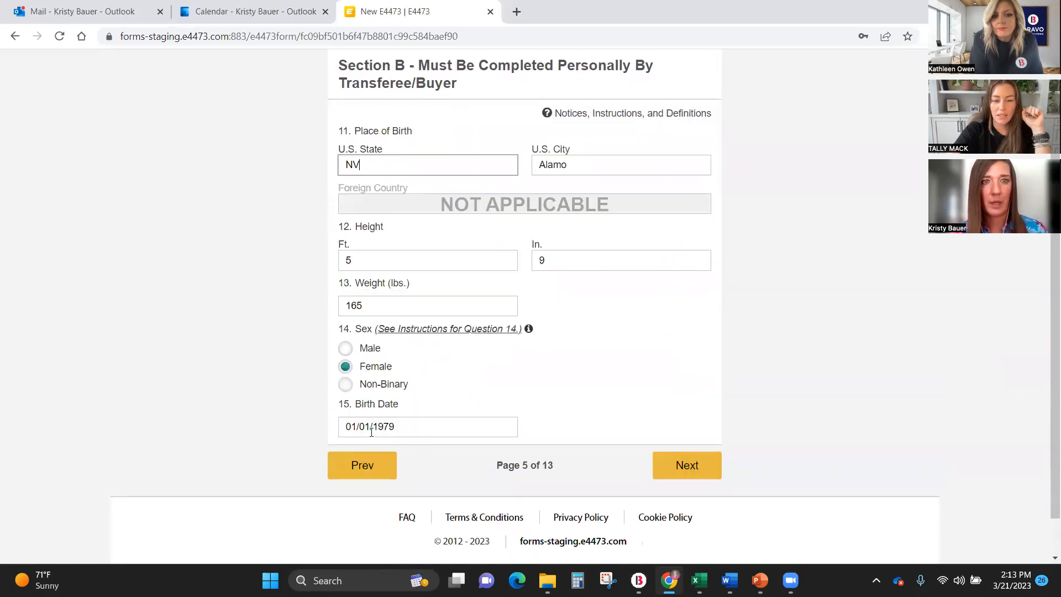
# Return to the buyer's full name on page 3 and clear the middle name.
pyautogui.click(366, 462)
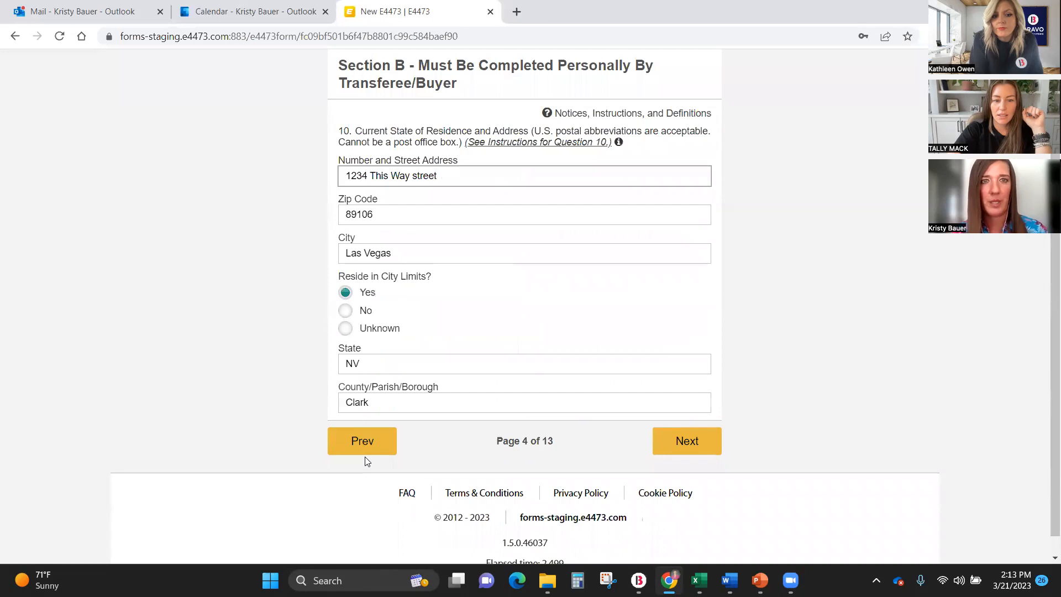
pyautogui.click(356, 441)
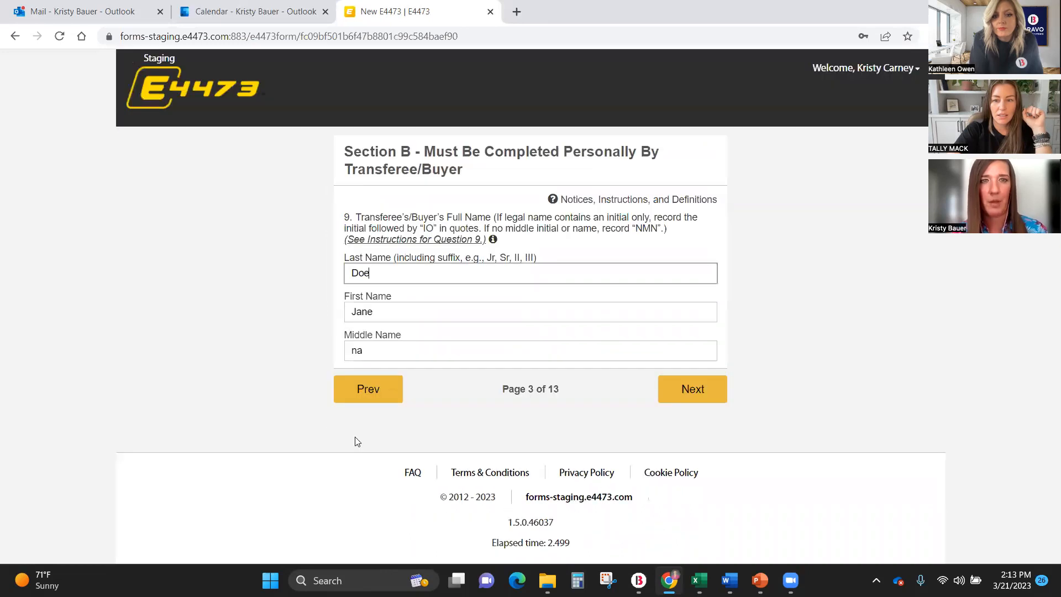
pyautogui.doubleClick(365, 354)
pyautogui.press('BackSpace')
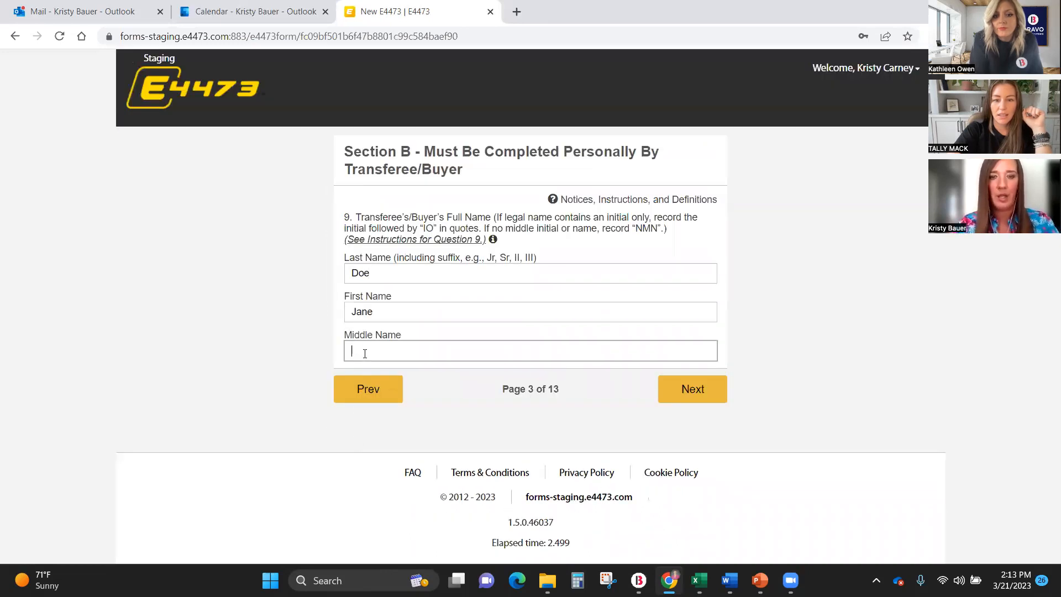
# Advance through the already completed pages of Section B to page 12 with question 21.l.
pyautogui.click(692, 389)
pyautogui.click(694, 445)
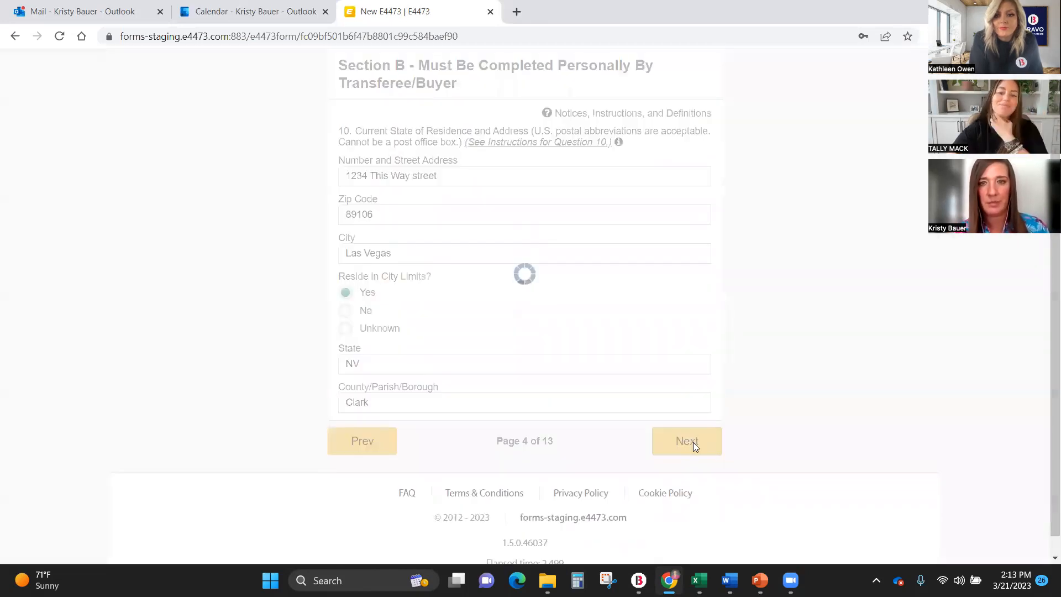
pyautogui.click(693, 461)
pyautogui.click(717, 437)
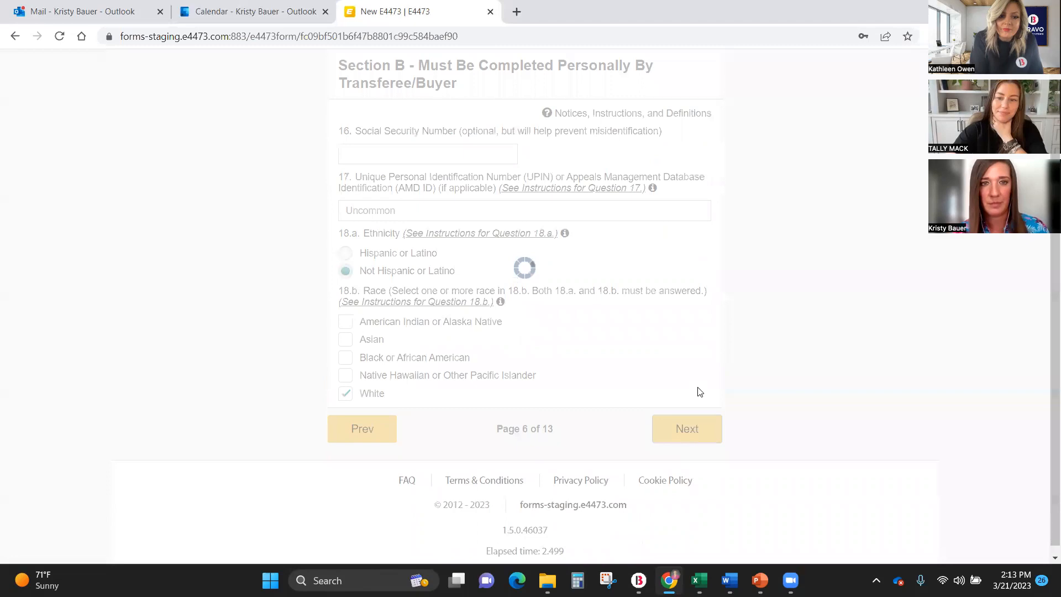
pyautogui.click(705, 387)
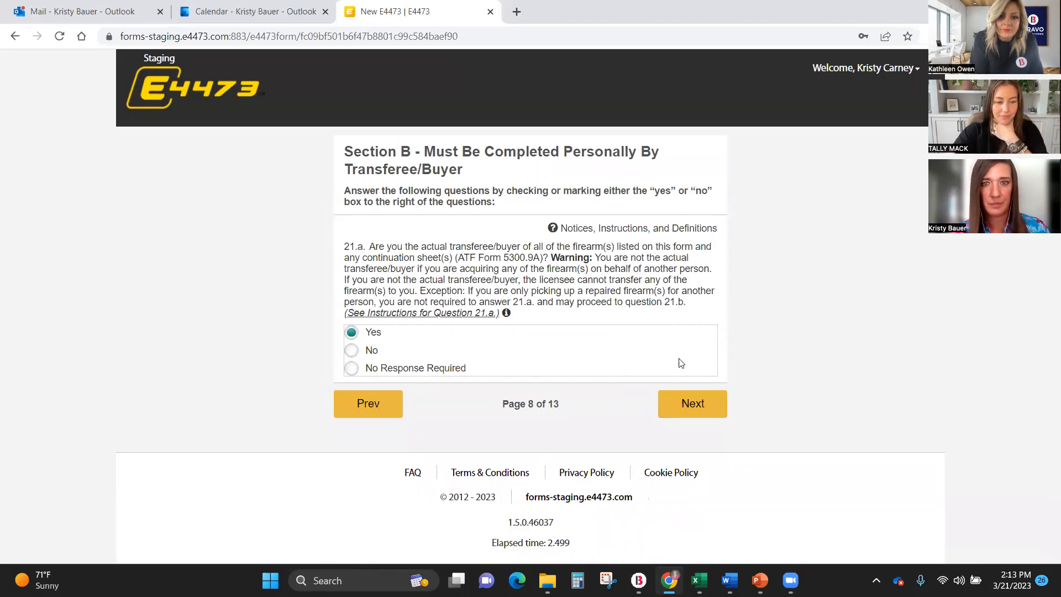
pyautogui.click(699, 403)
pyautogui.scroll(-1, 699, 430)
pyautogui.click(699, 430)
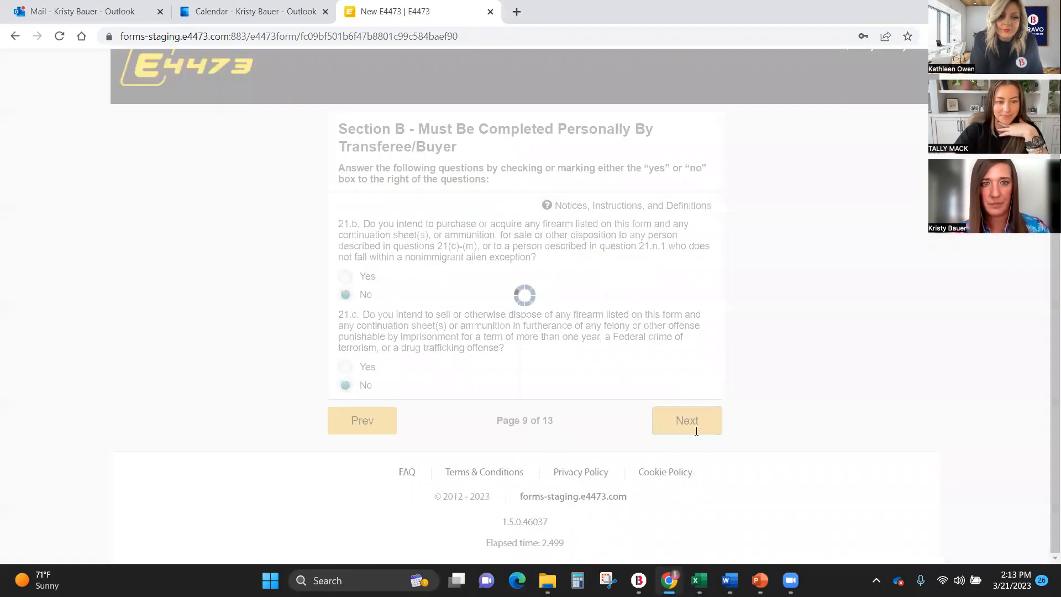
pyautogui.click(717, 529)
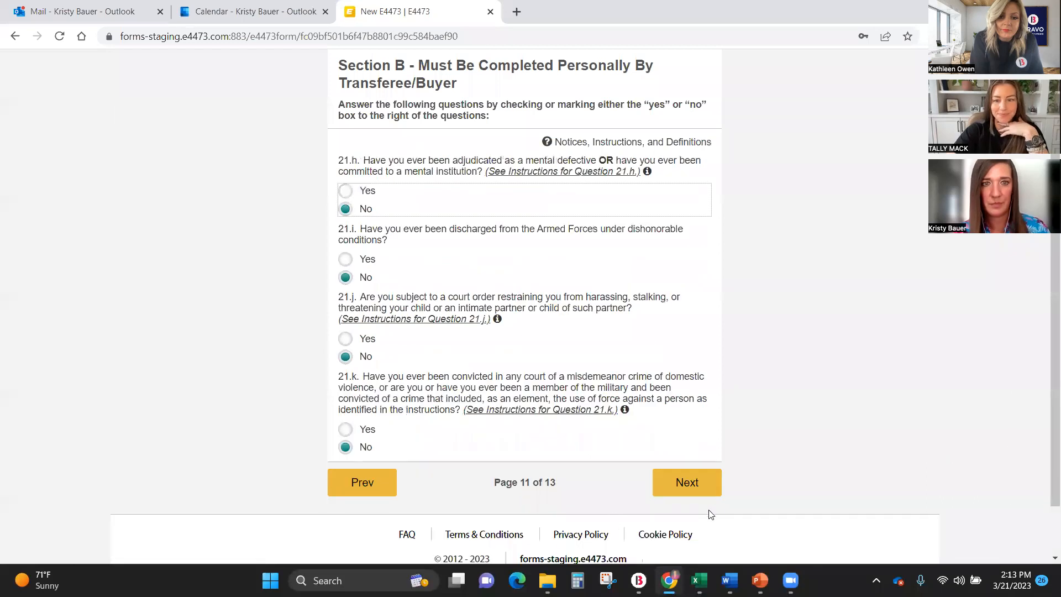
pyautogui.click(684, 482)
# Answer No to questions 21.l and 21.m, and continue to page 13.
pyautogui.click(344, 176)
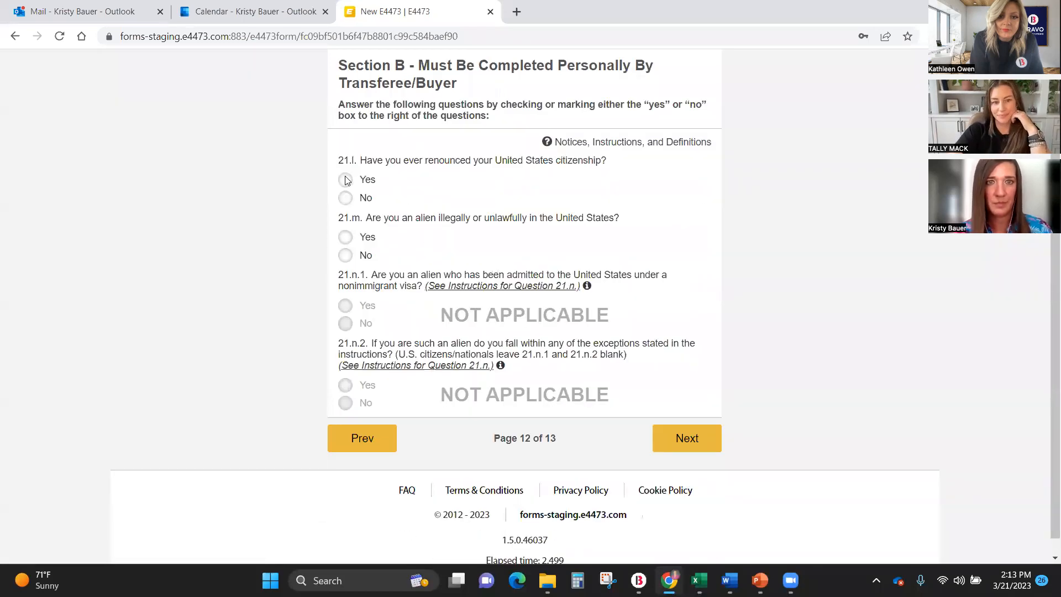
pyautogui.click(346, 196)
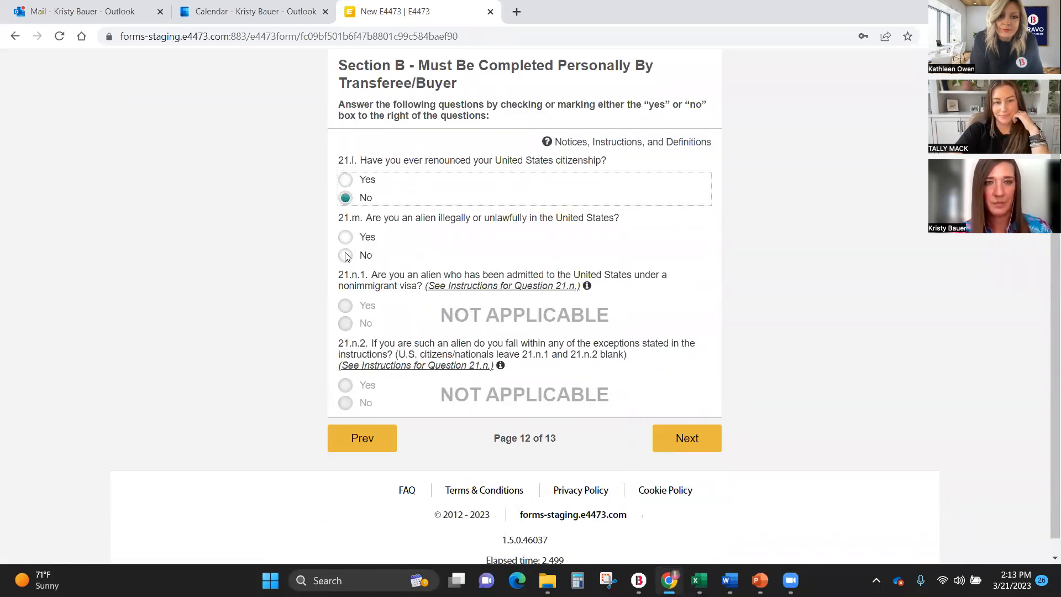
pyautogui.click(347, 256)
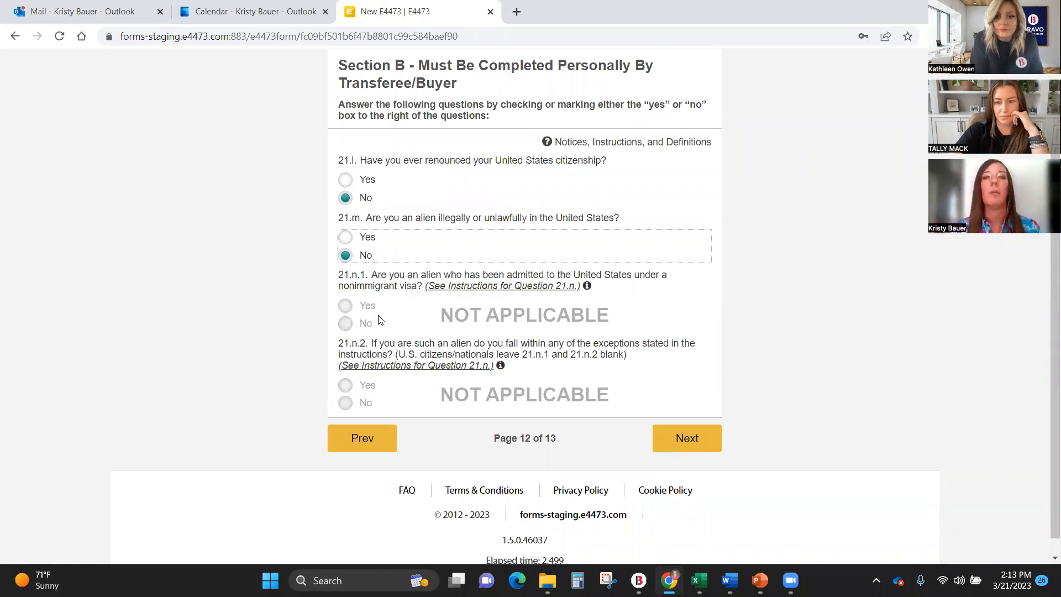
pyautogui.click(703, 444)
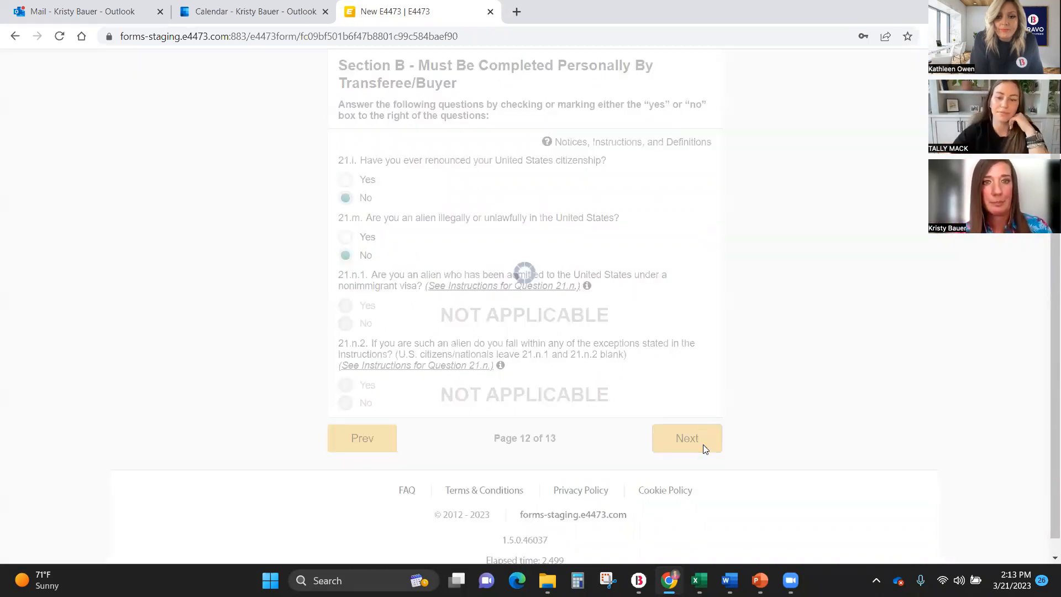
# Draw and save a freehand buyer's signature for question 22.
pyautogui.click(486, 329)
pyautogui.moveTo(350, 301)
pyautogui.mouseDown()
pyautogui.moveTo(590, 301)
pyautogui.moveTo(612, 270)
pyautogui.mouseUp()
pyautogui.click(695, 410)
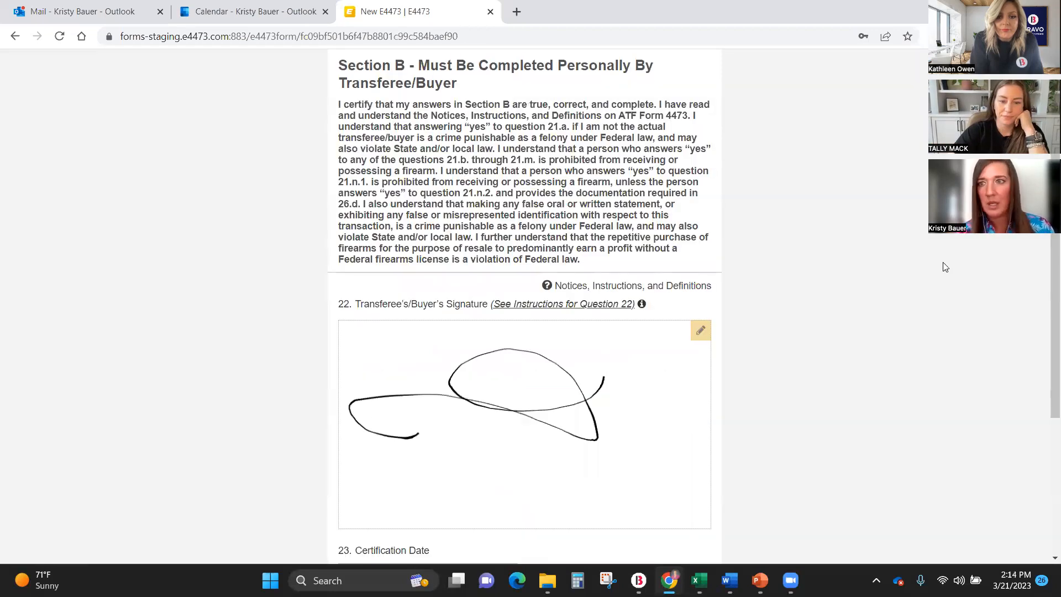
# Set the certification date to 03/21/2023 and accept the form to submit it for dealer review.
pyautogui.scroll(-4, 451, 342)
pyautogui.click(448, 347)
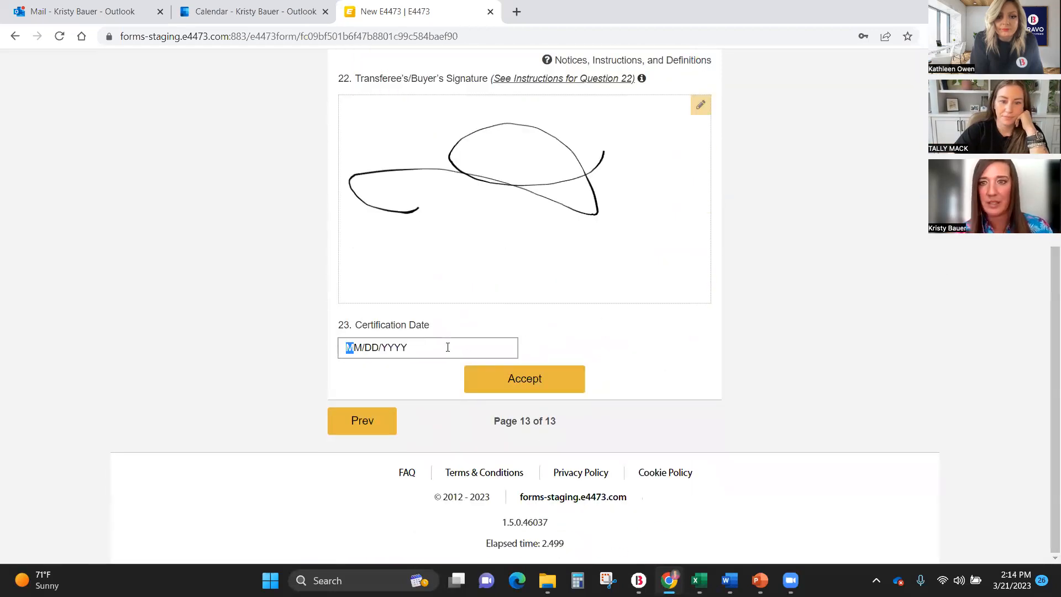
pyautogui.write('03/21/2023')
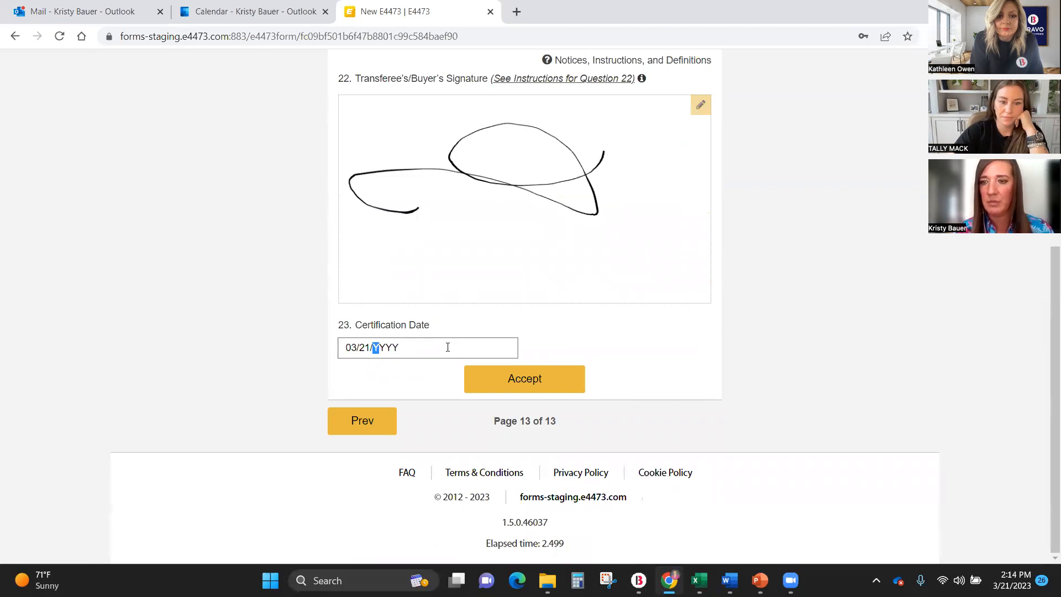
pyautogui.click(530, 379)
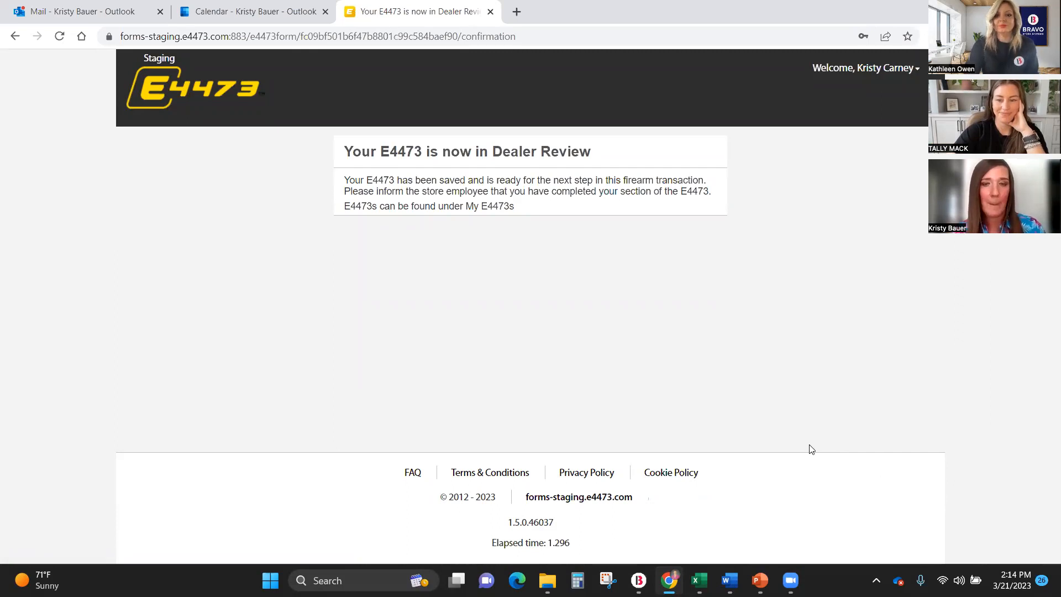
# Switch to the 3.0.5 Webinar.pptx presentation in PowerPoint and start the slide show from the current "Let's Demo!" slide.
pyautogui.click(760, 580)
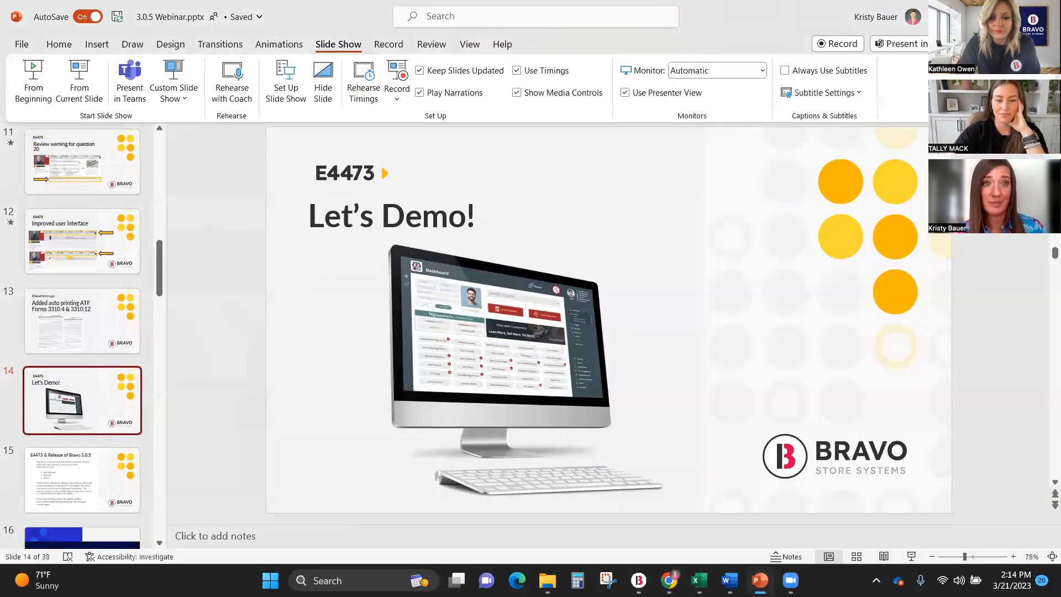
pyautogui.click(79, 94)
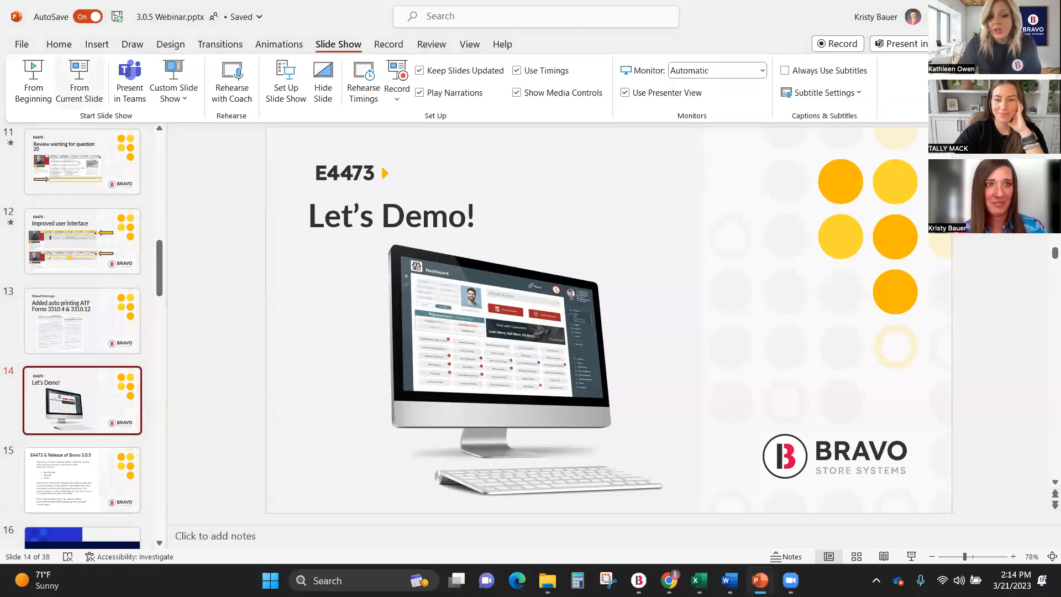
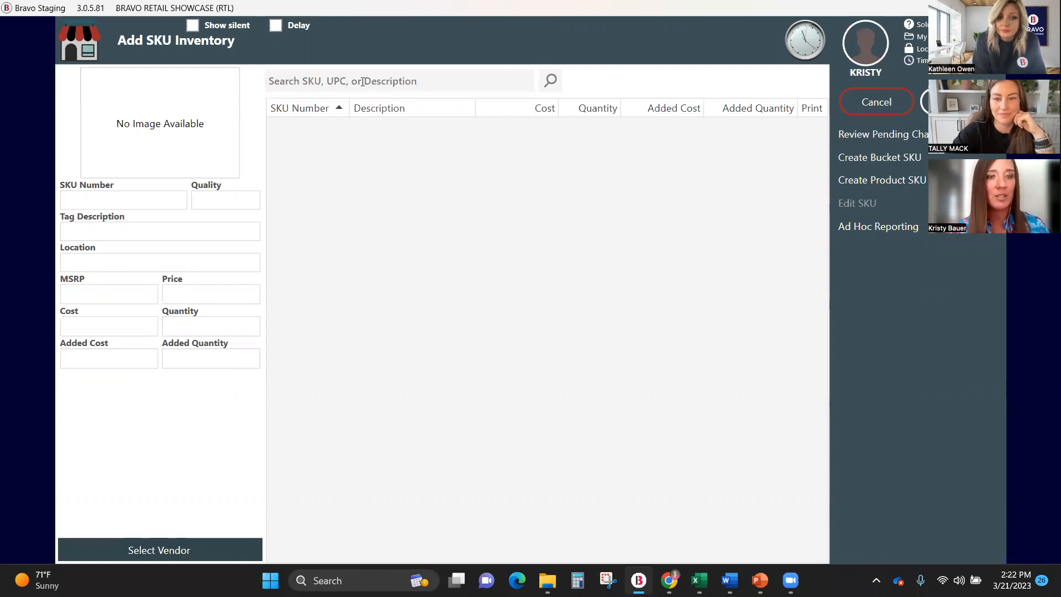
# Search the SKU inventory for G19 and extend the search to the vendor catalogs.
pyautogui.write('G19')
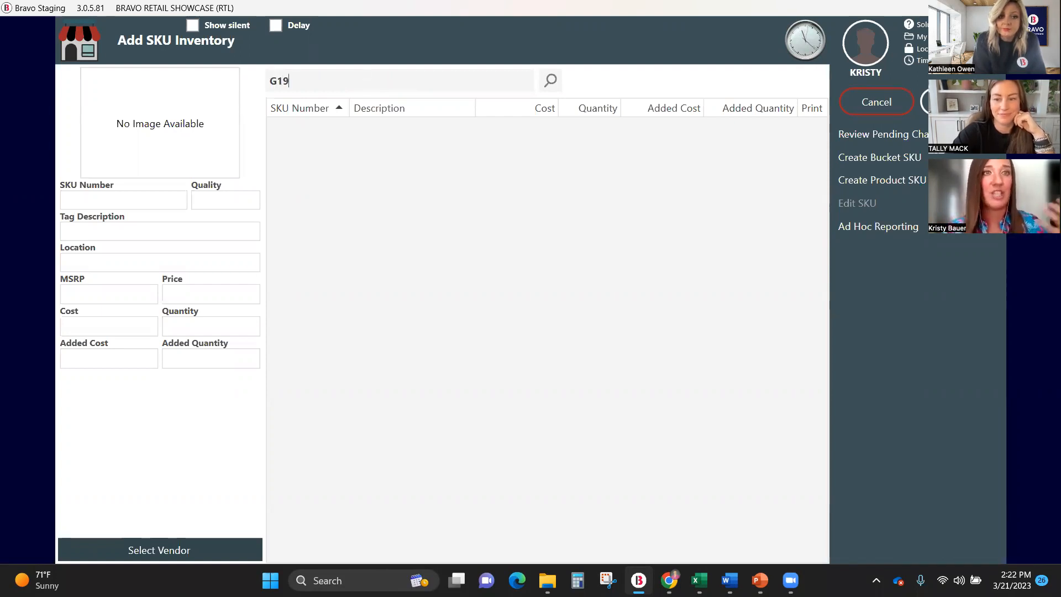
pyautogui.click(551, 81)
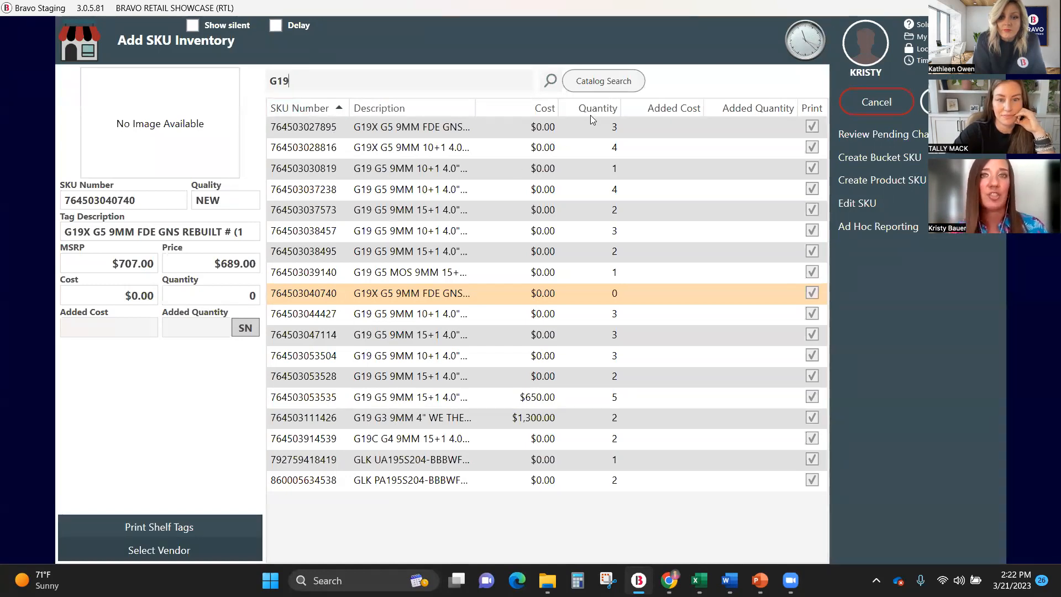
pyautogui.click(616, 82)
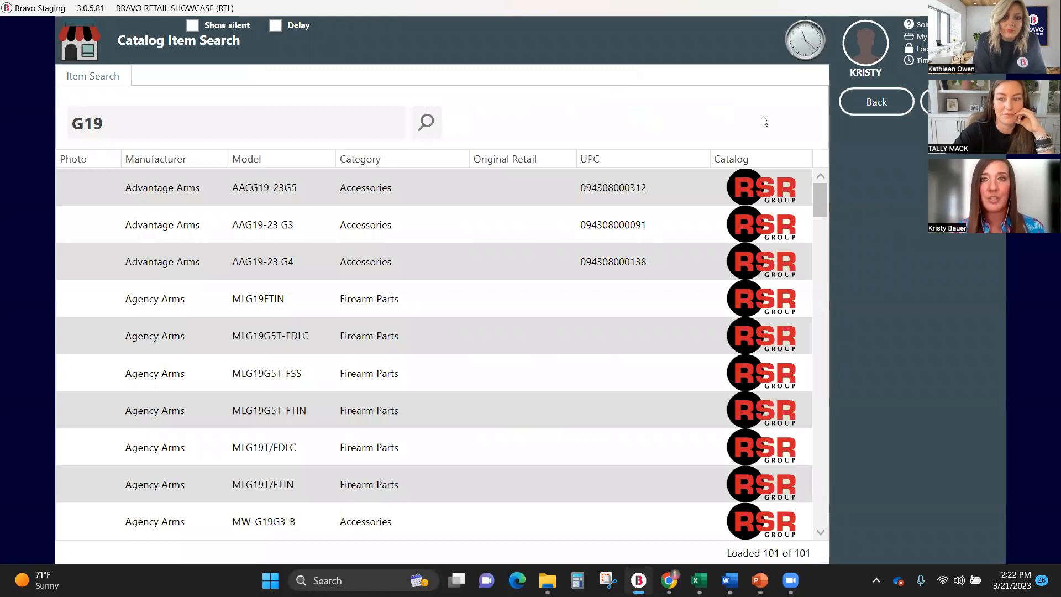
pyautogui.moveTo(827, 203); pyautogui.dragTo(839, 297)
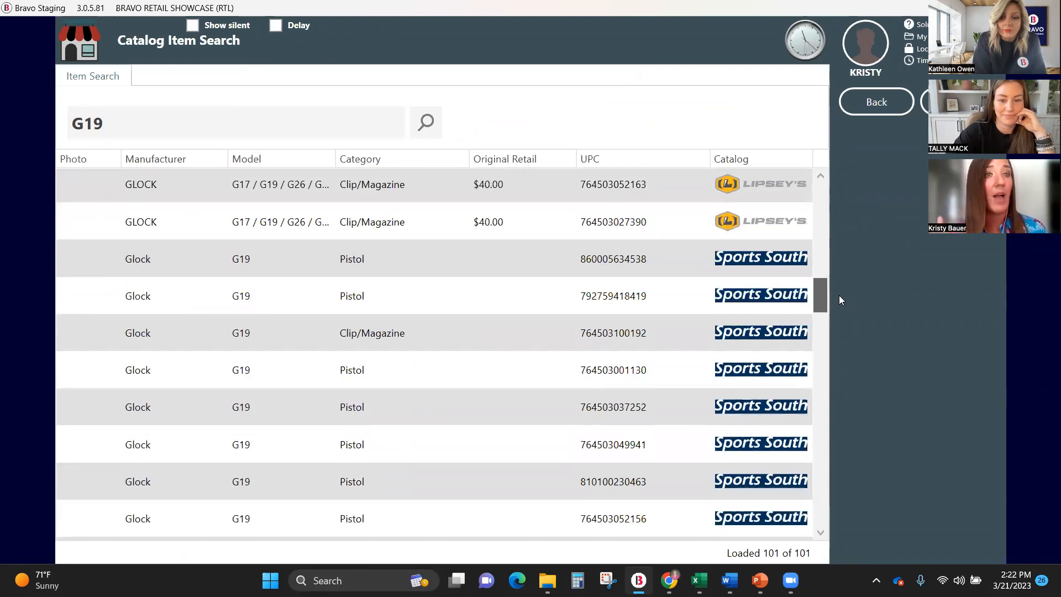
pyautogui.moveTo(839, 296); pyautogui.dragTo(836, 304)
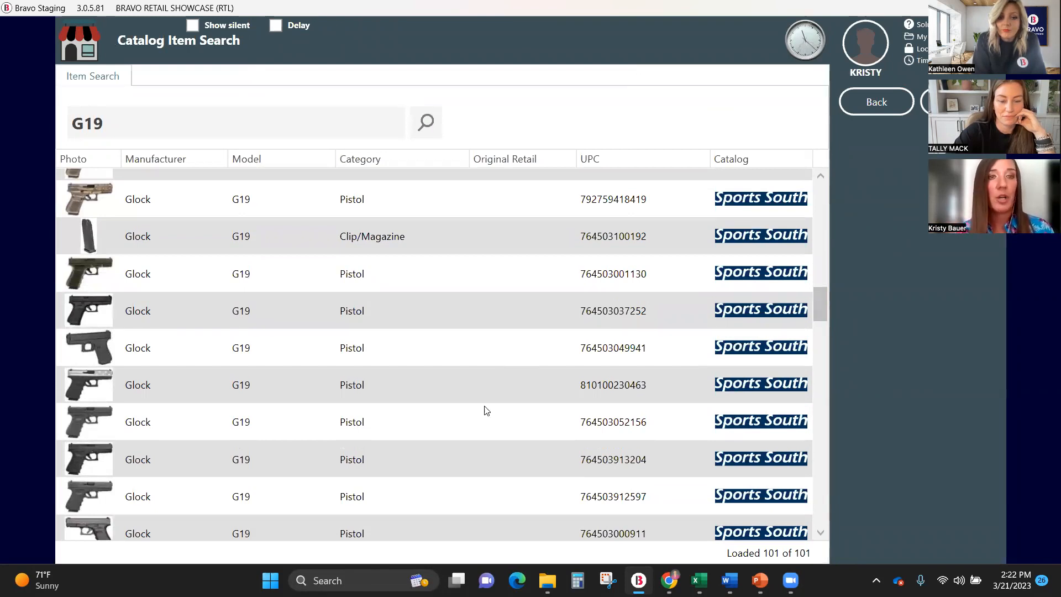
pyautogui.click(485, 423)
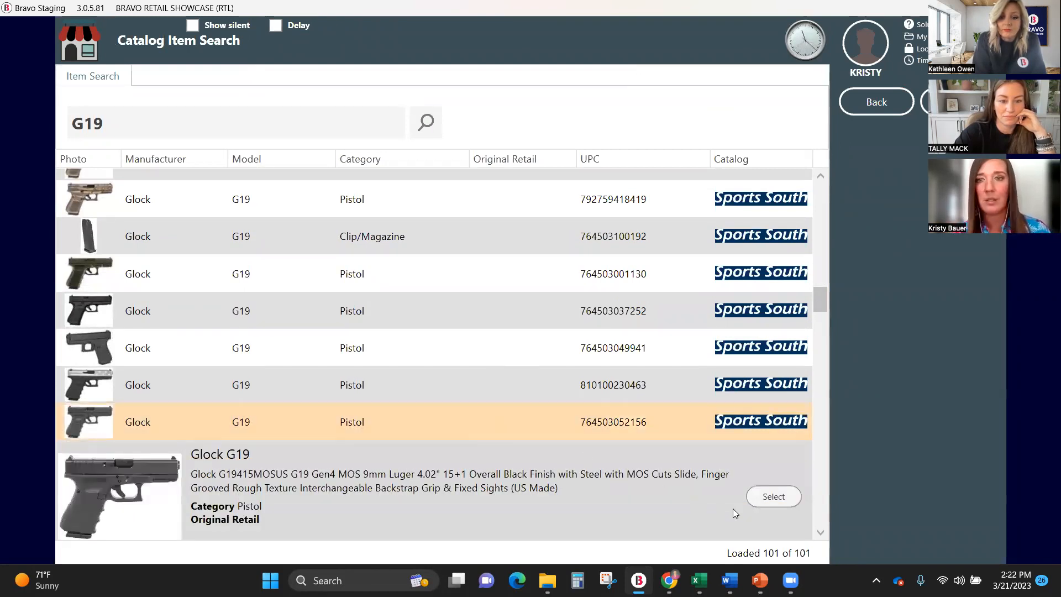
pyautogui.click(772, 499)
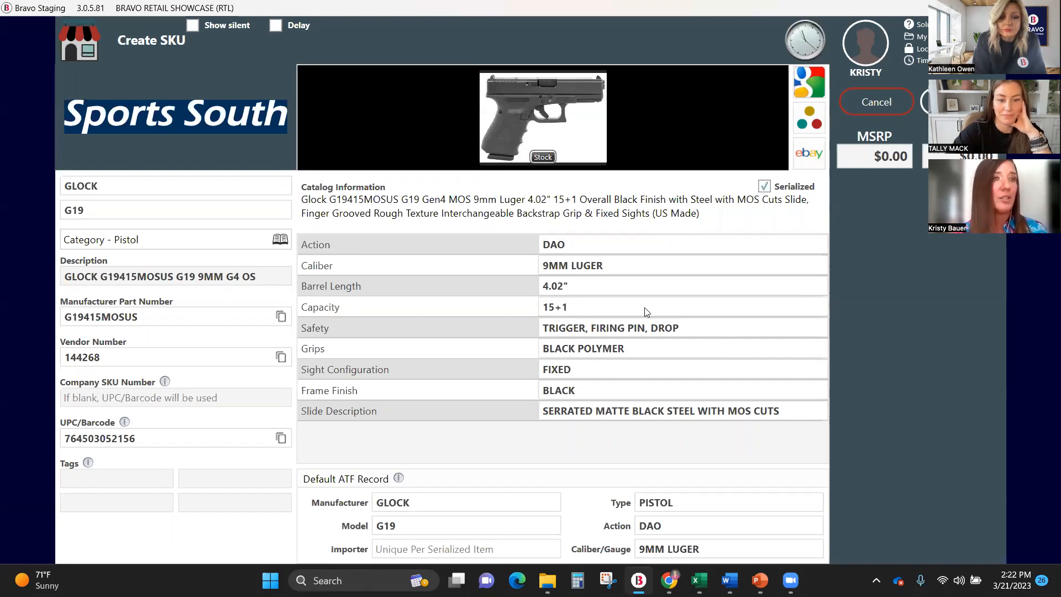
# Set the new SKU's MSRP to $599.00 and its price to $589.00, and save the SKU.
pyautogui.click(116, 396)
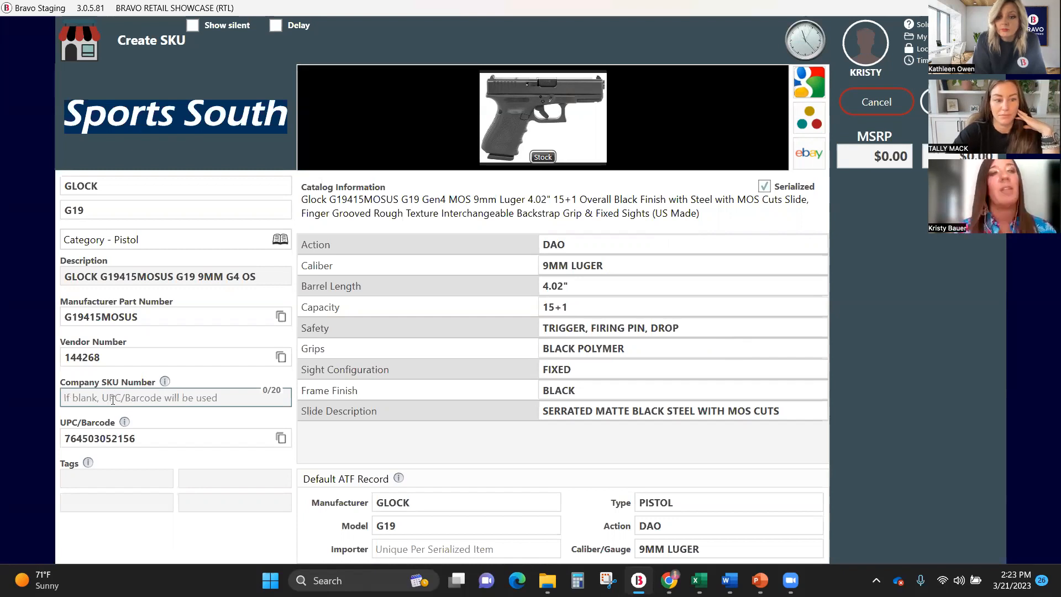
pyautogui.click(133, 481)
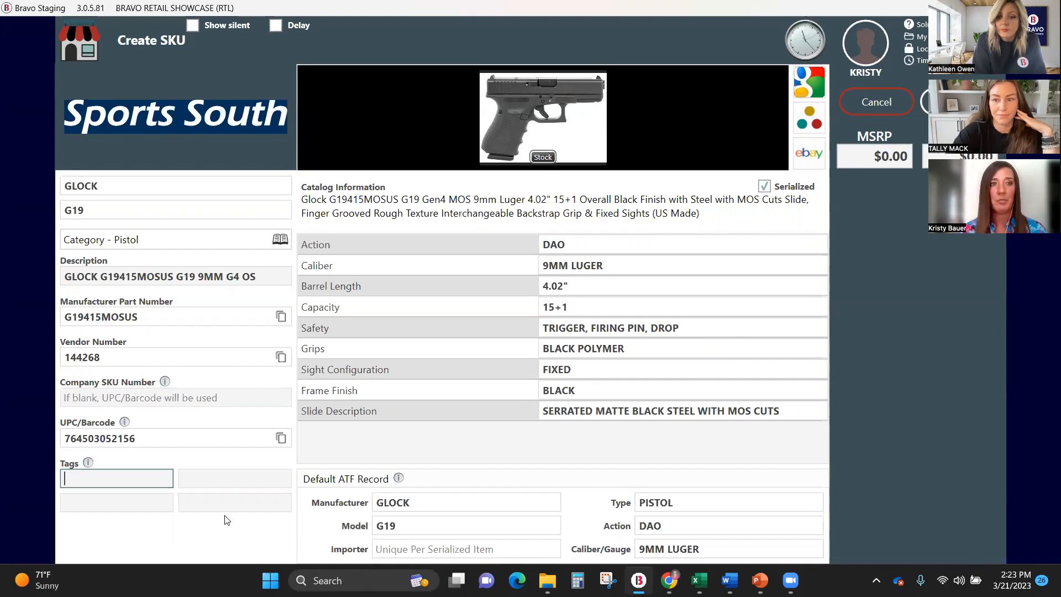
pyautogui.click(885, 155)
pyautogui.write('599')
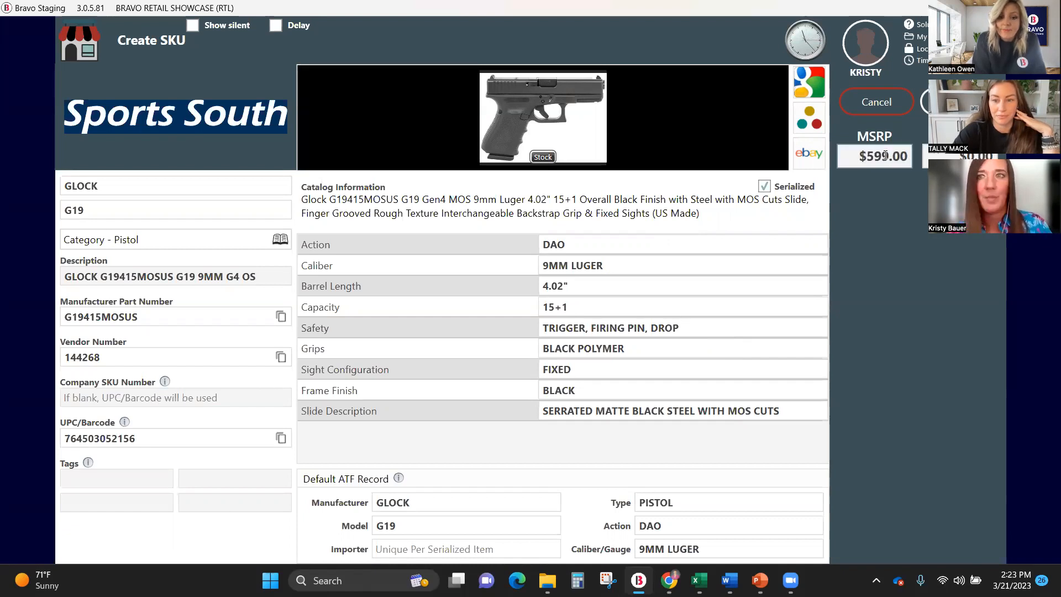
pyautogui.write('5898')
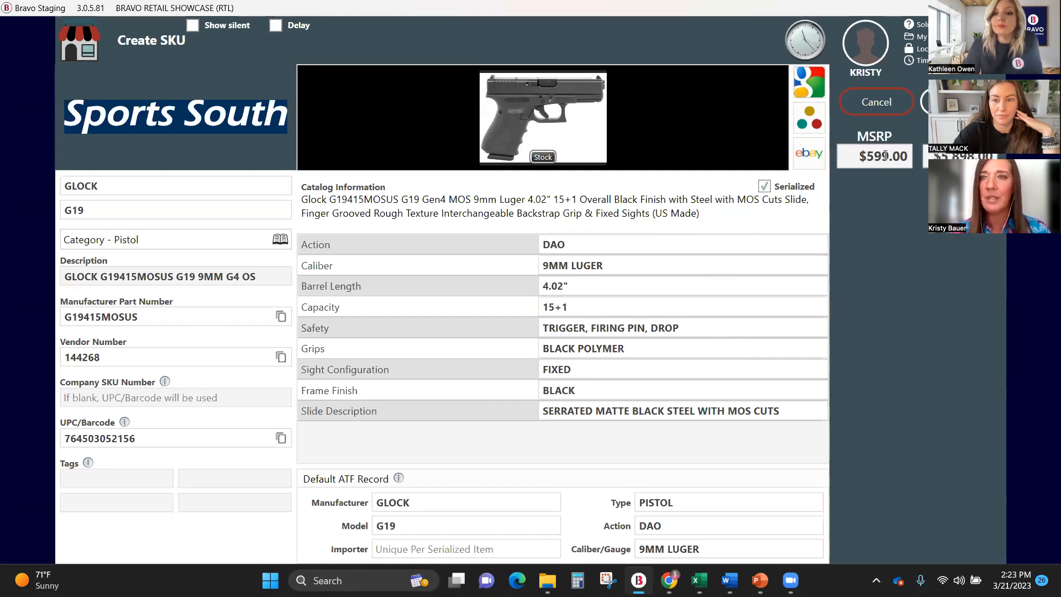
pyautogui.press('BackSpace')
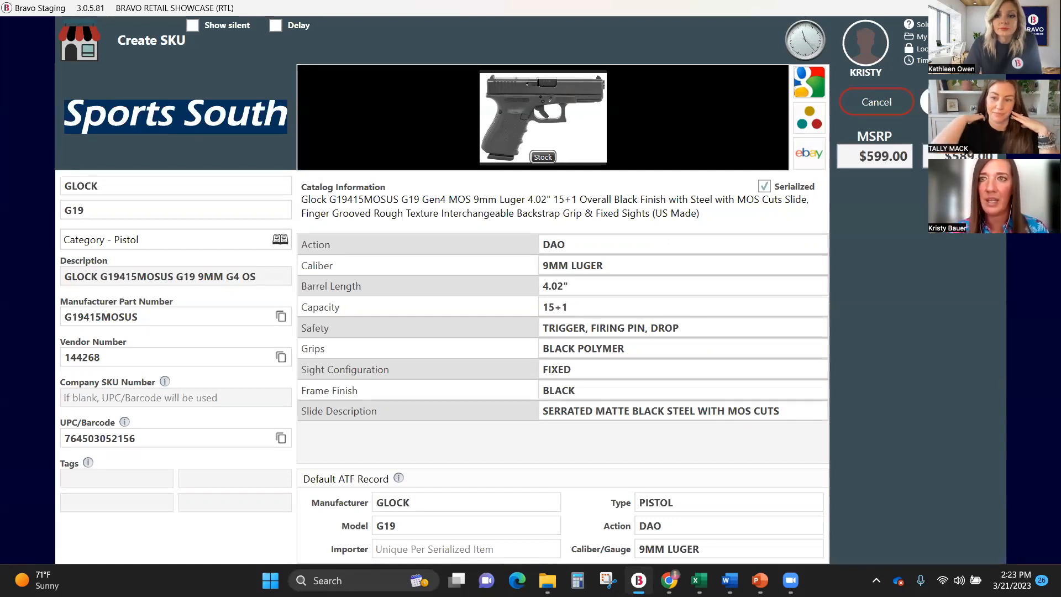
pyautogui.click(958, 102)
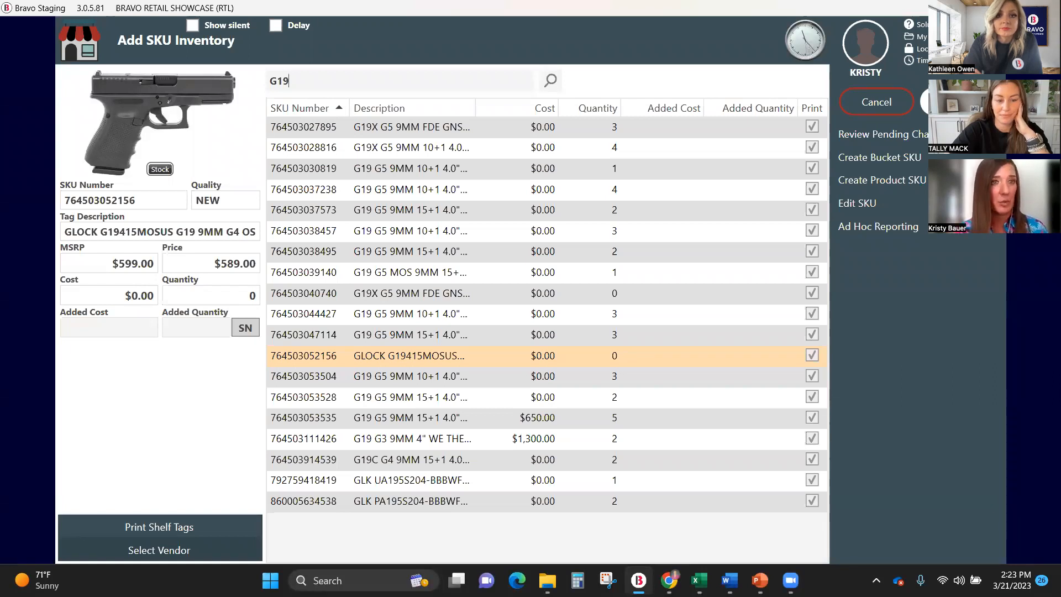
# Enter the first serialized unit with serial number GD4HF566DS45R6, importer NA and location CASE 05.
pyautogui.click(246, 328)
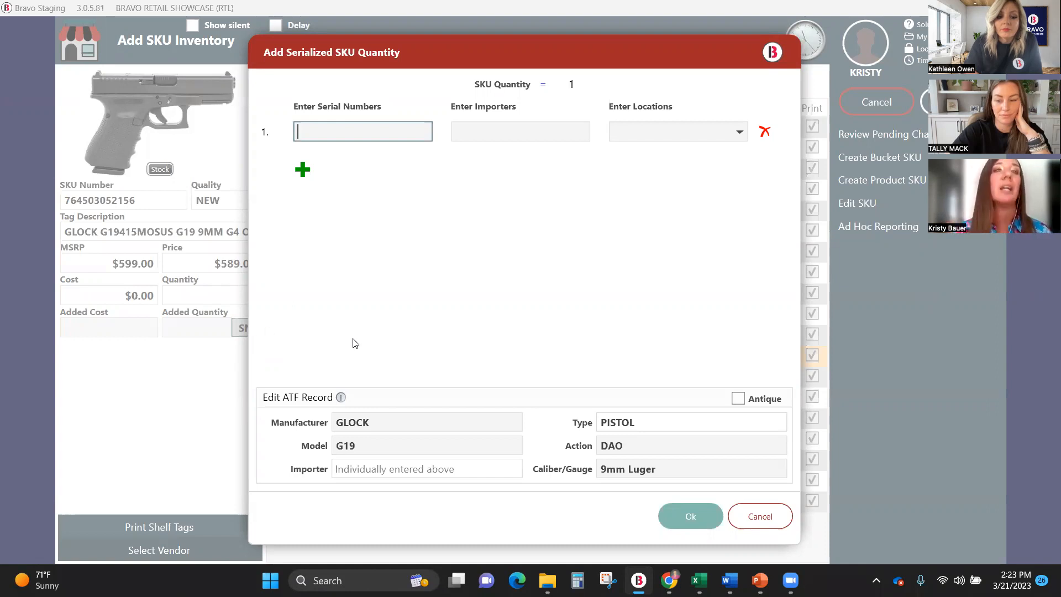
pyautogui.write('GD')
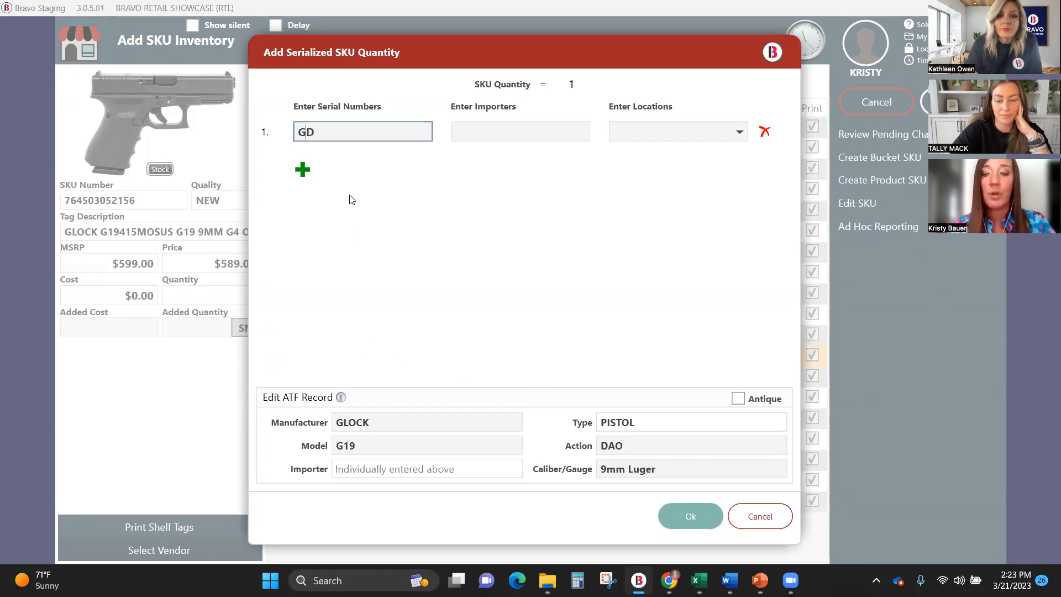
pyautogui.write('4HF566DS45R6')
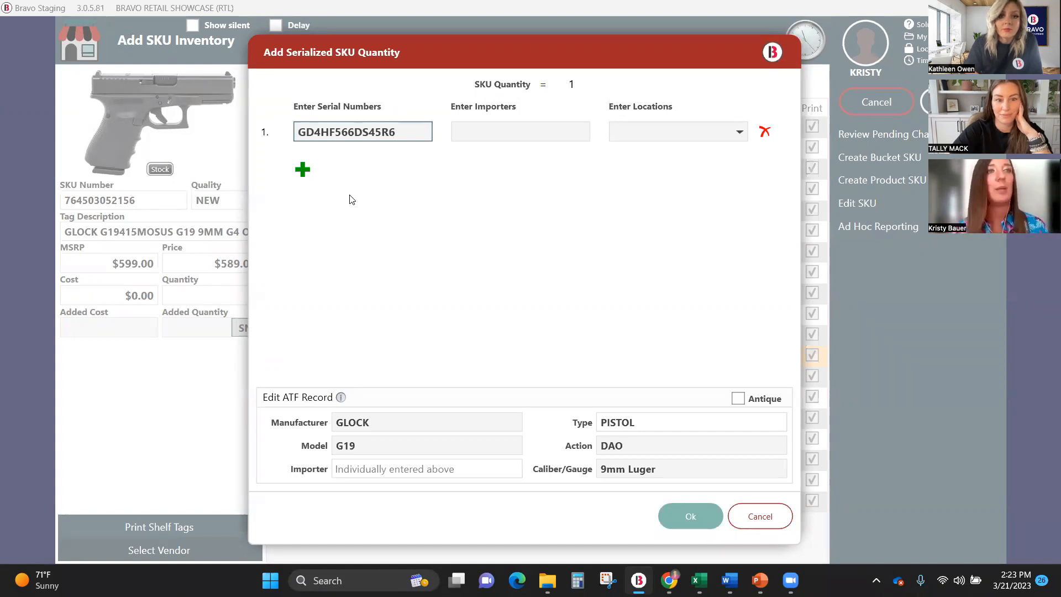
pyautogui.click(522, 128)
pyautogui.write('NA')
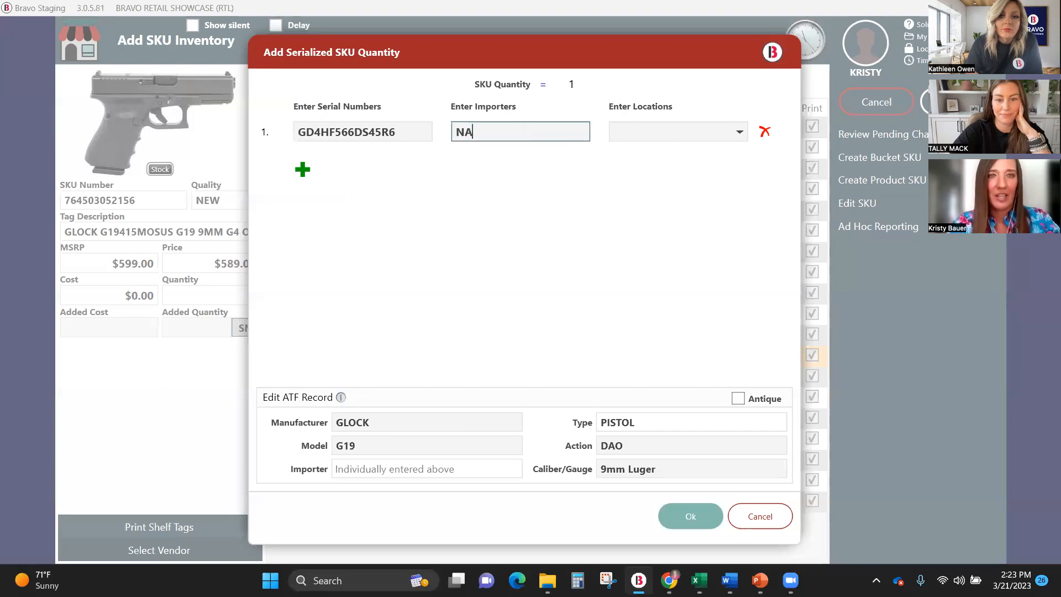
pyautogui.press('Tab')
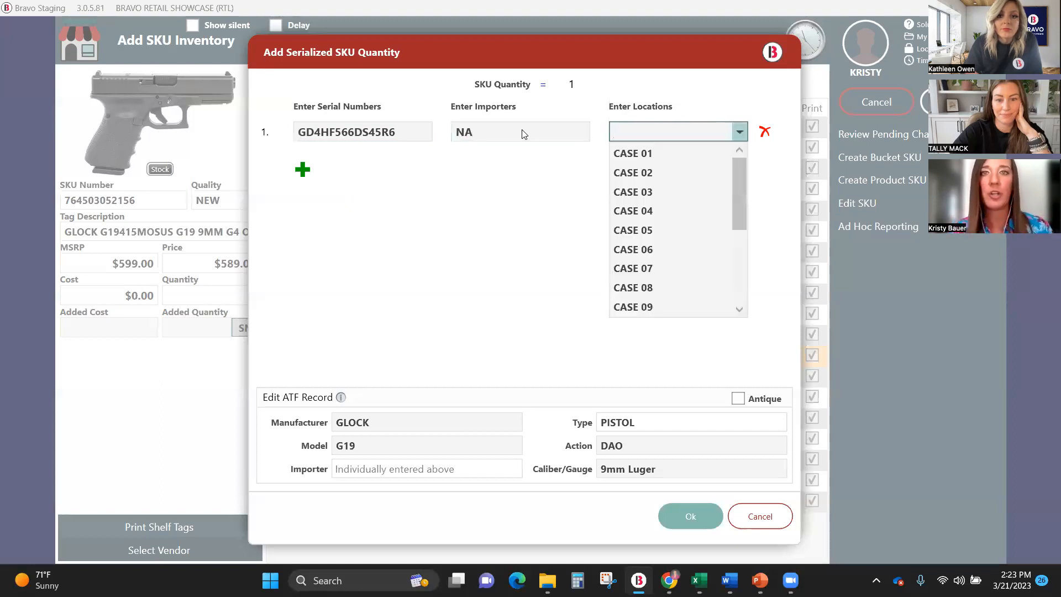
pyautogui.click(639, 224)
# Add a second serialized unit with serial number H45D4D5FER56E and importer NA, and accept the serialized quantity.
pyautogui.click(302, 169)
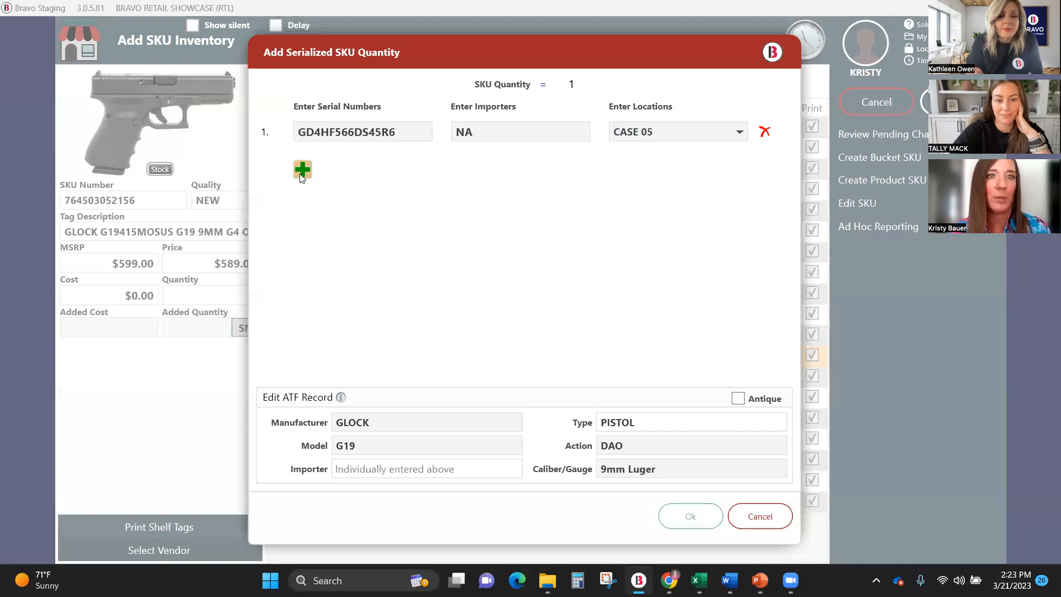
pyautogui.write('H45D4D5FER56E')
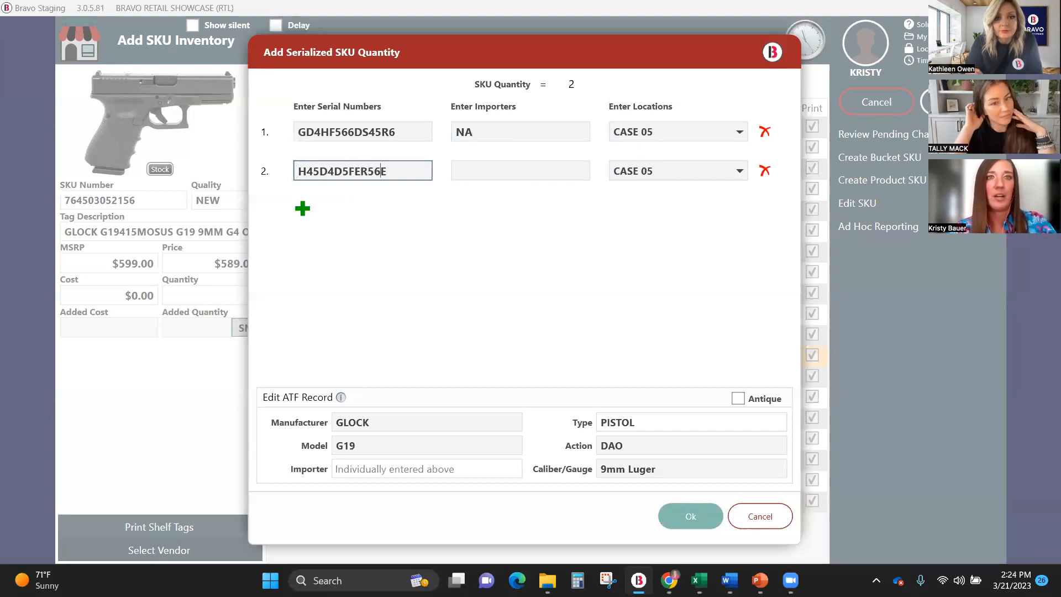
pyautogui.click(515, 178)
pyautogui.write('NA')
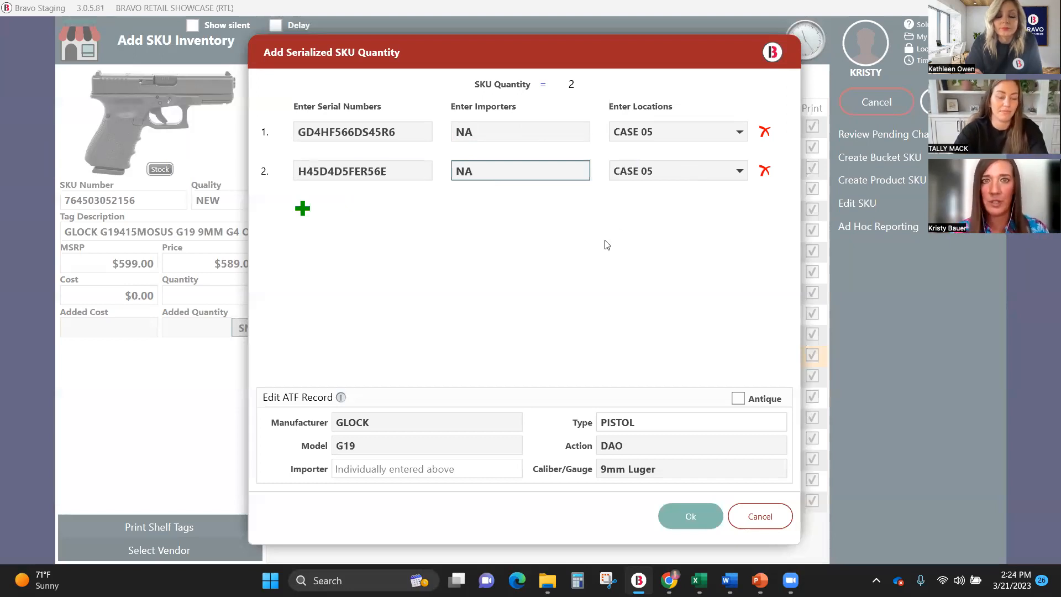
pyautogui.click(687, 522)
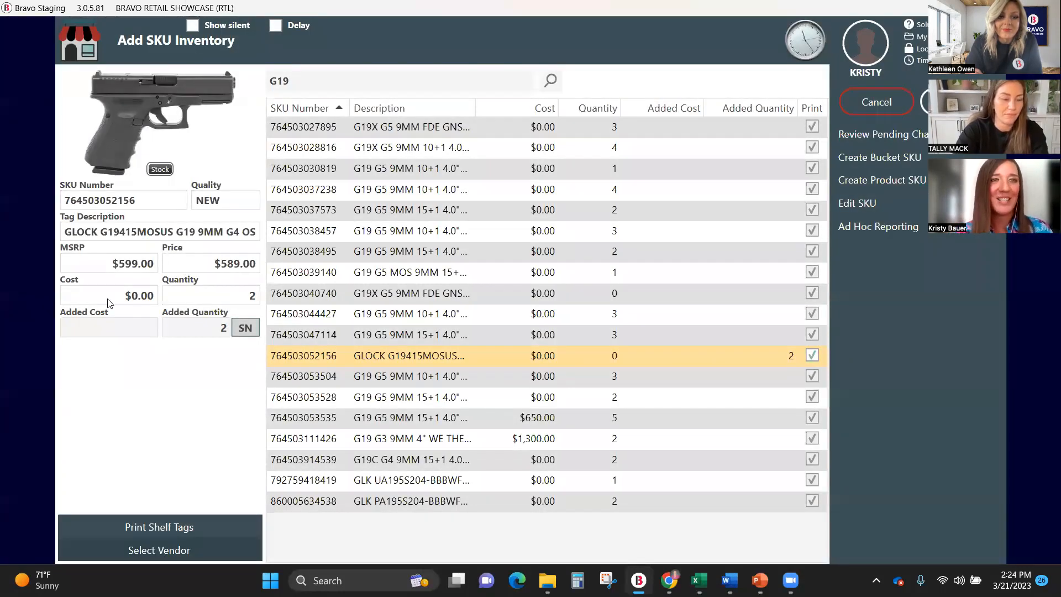
# Set the added cost to $1,020.00 and choose RSR GROUP as the vendor.
pyautogui.click(118, 330)
pyautogui.write('1020')
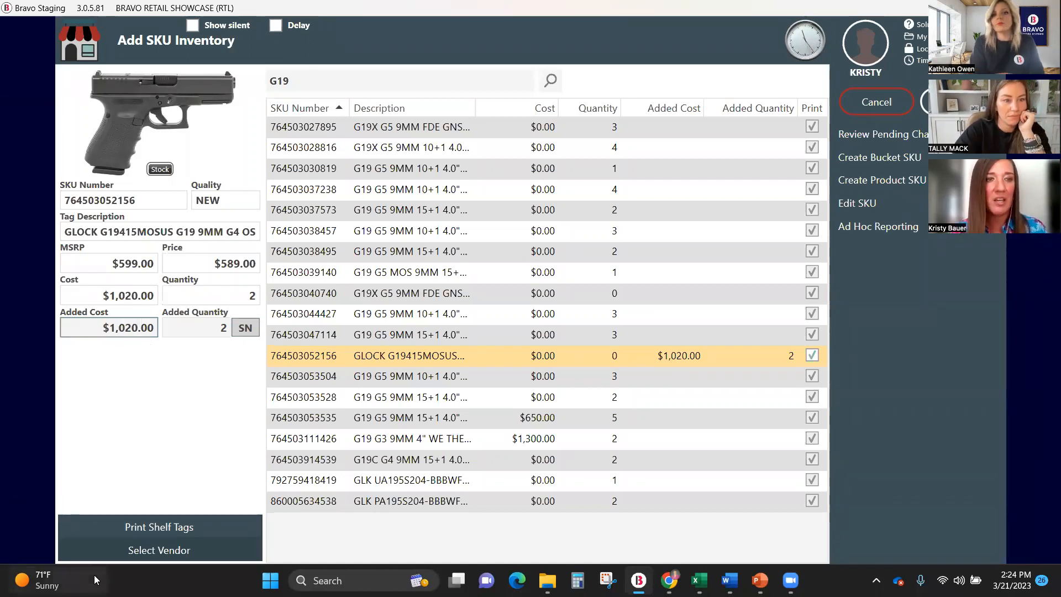
pyautogui.click(144, 556)
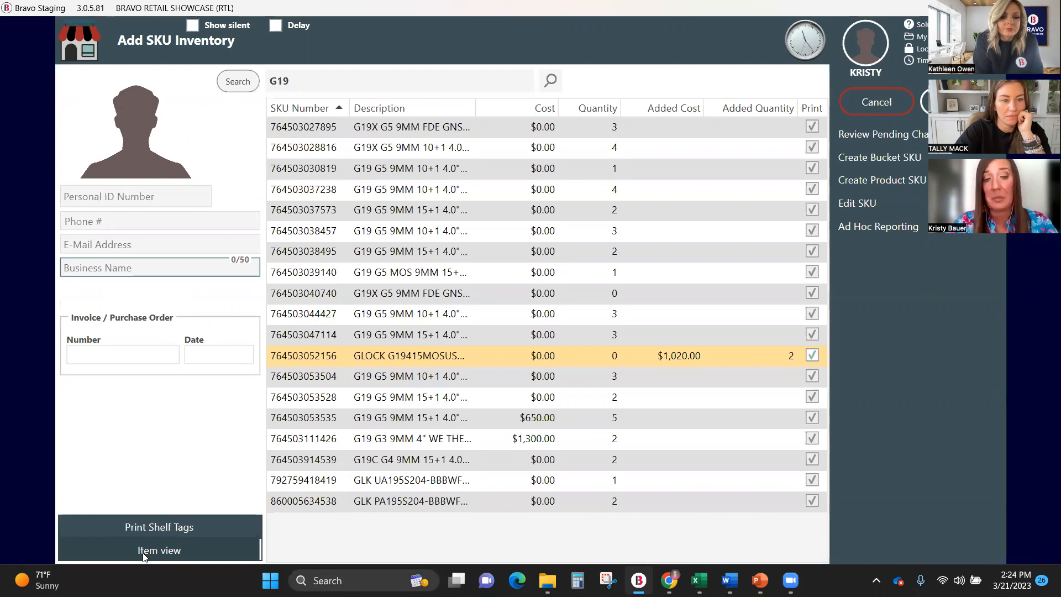
pyautogui.write('RSR')
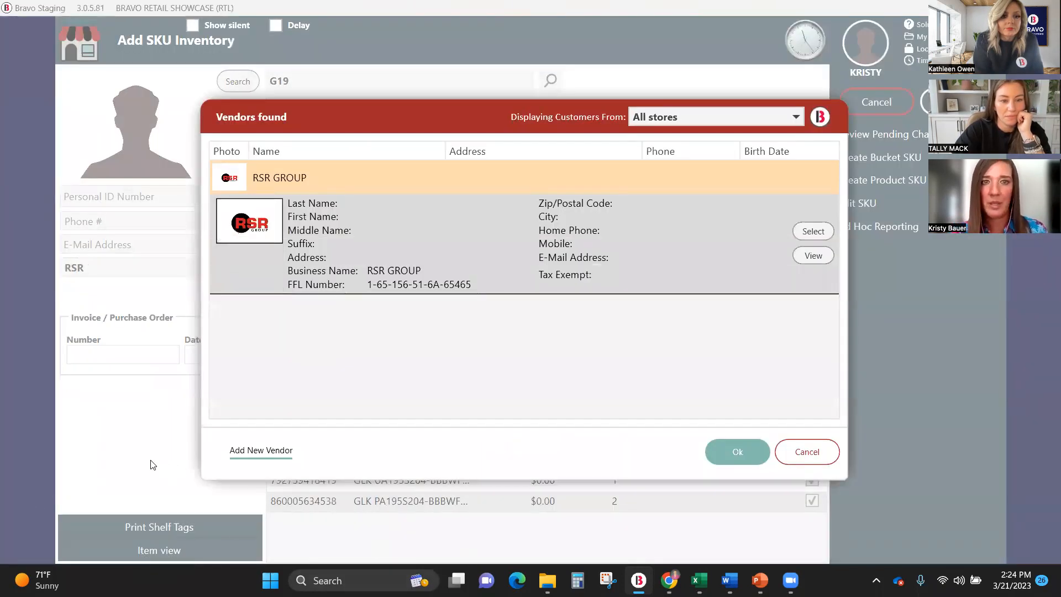
pyautogui.click(826, 234)
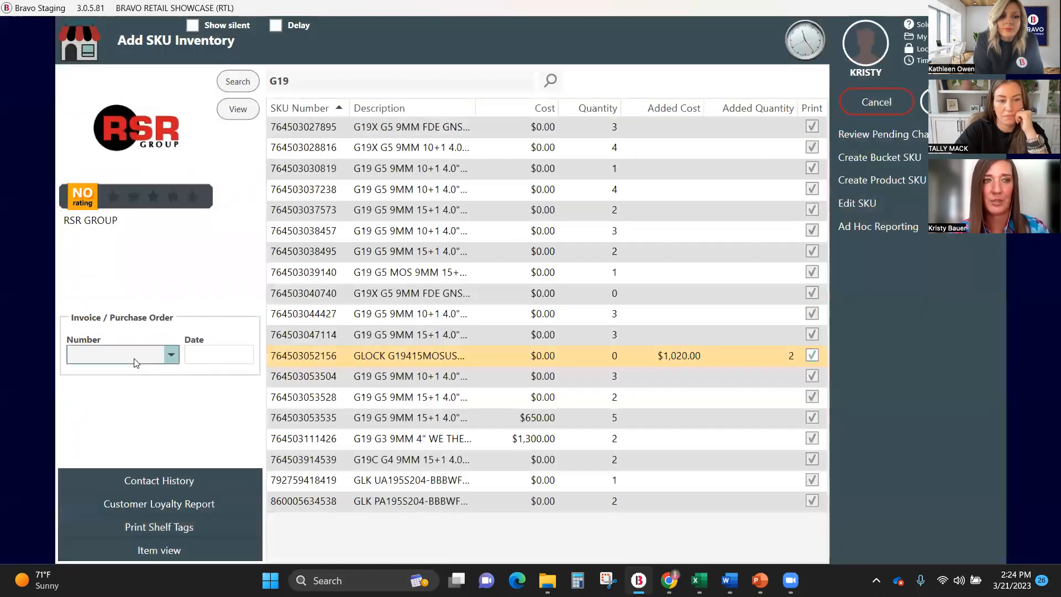
# Enter a new invoice number for the vendor and save the inventory changes.
pyautogui.click(134, 358)
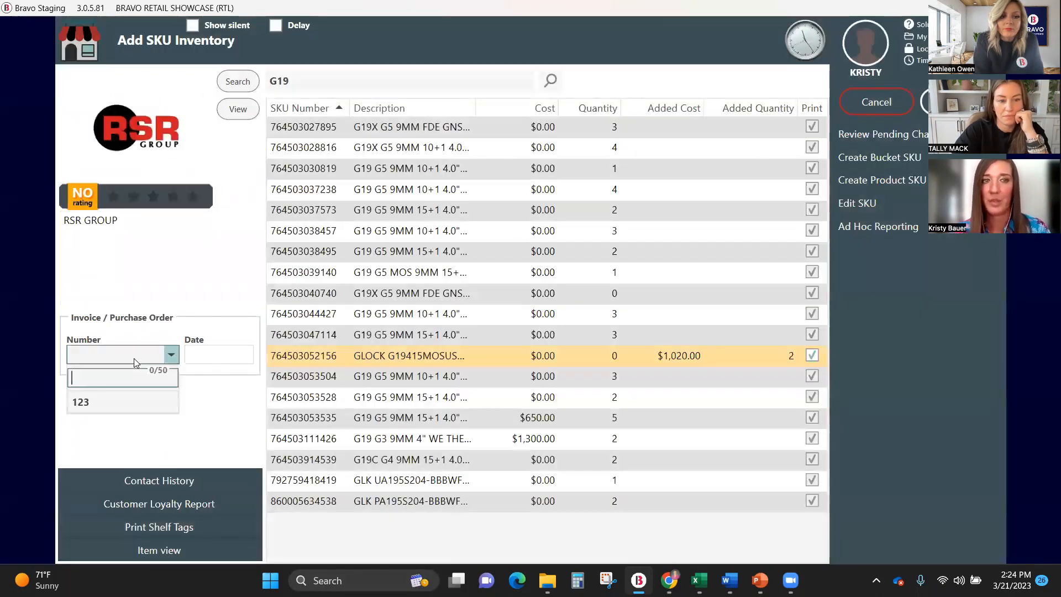
pyautogui.write('03')
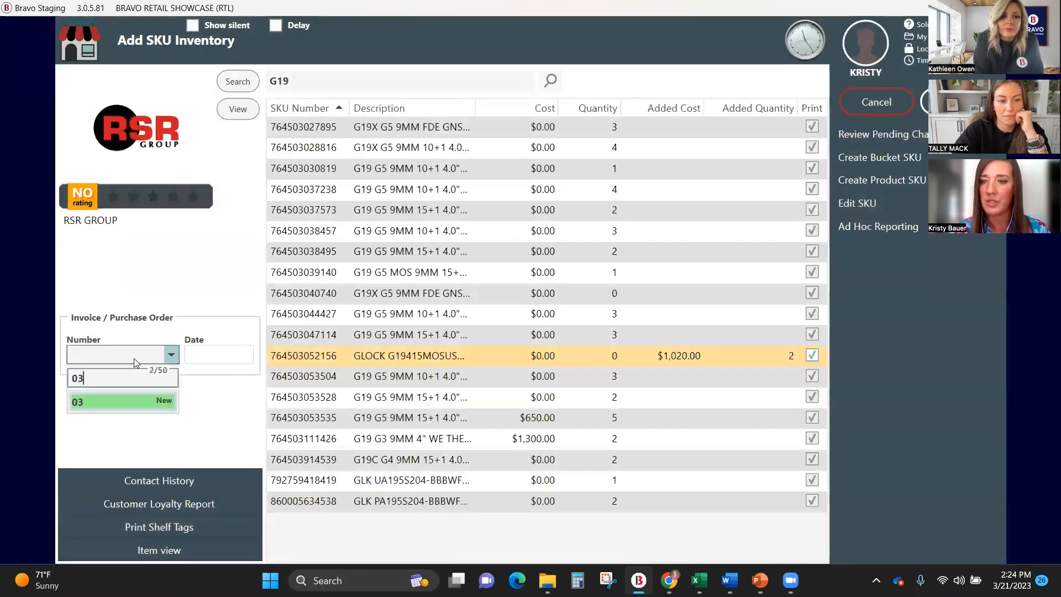
pyautogui.write('212023')
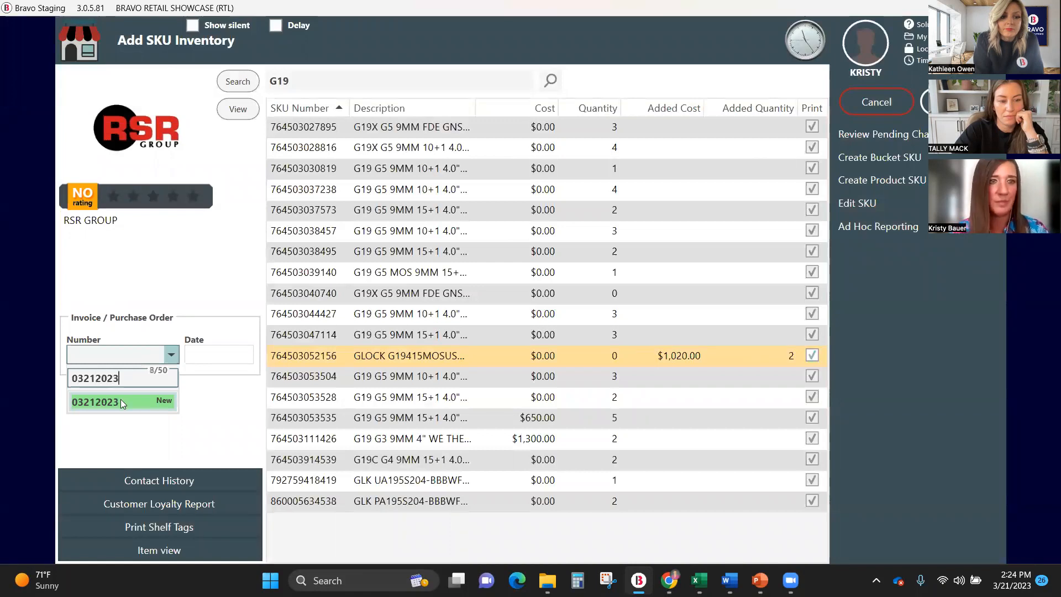
pyautogui.click(119, 404)
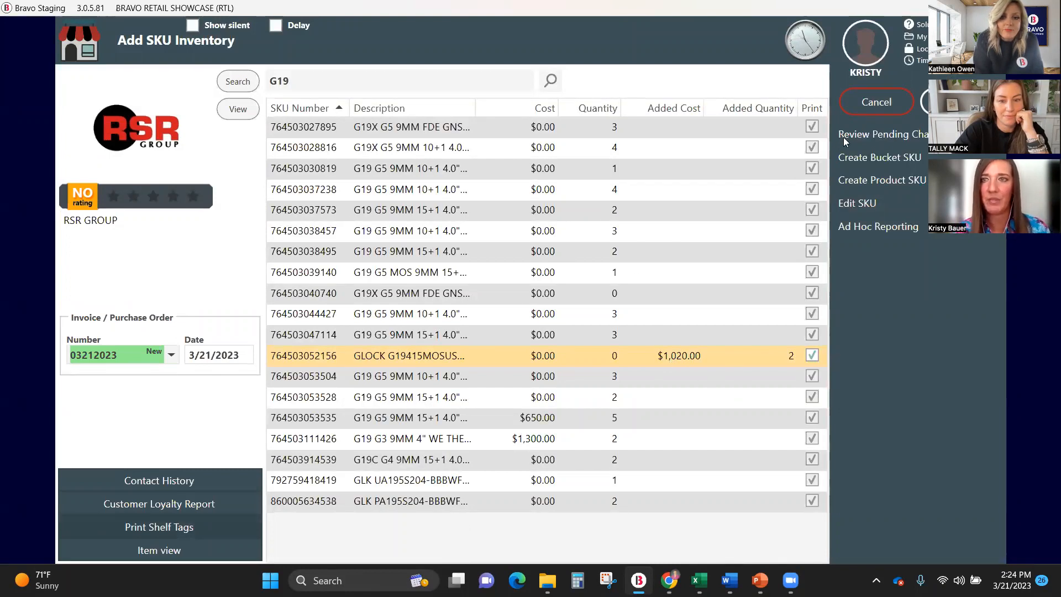
pyautogui.click(958, 103)
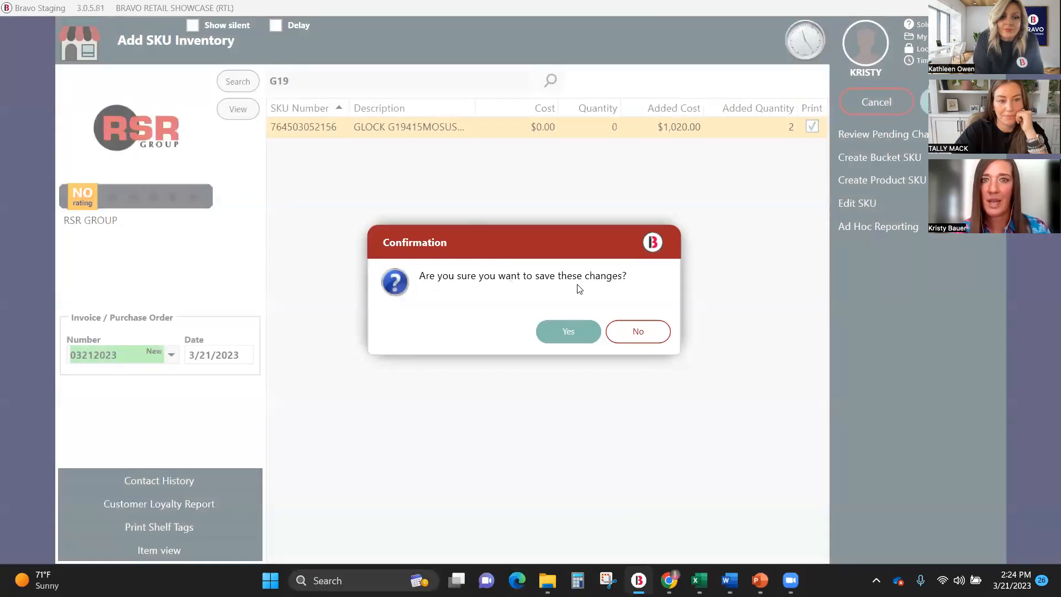
pyautogui.click(565, 331)
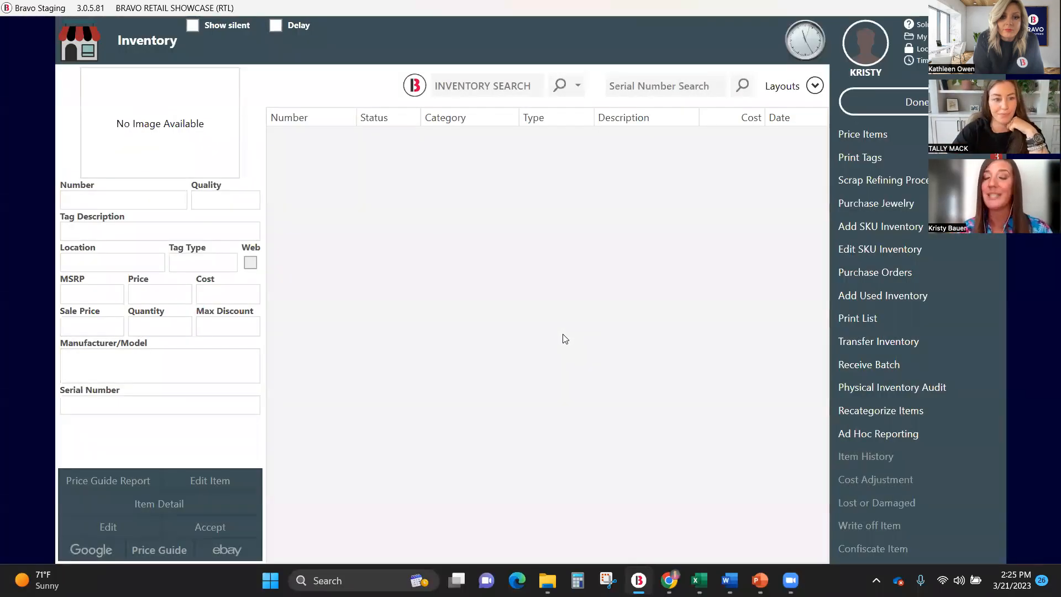
# Review the General Merchandise tags in the tag print queue and close the queue without printing.
pyautogui.click(866, 158)
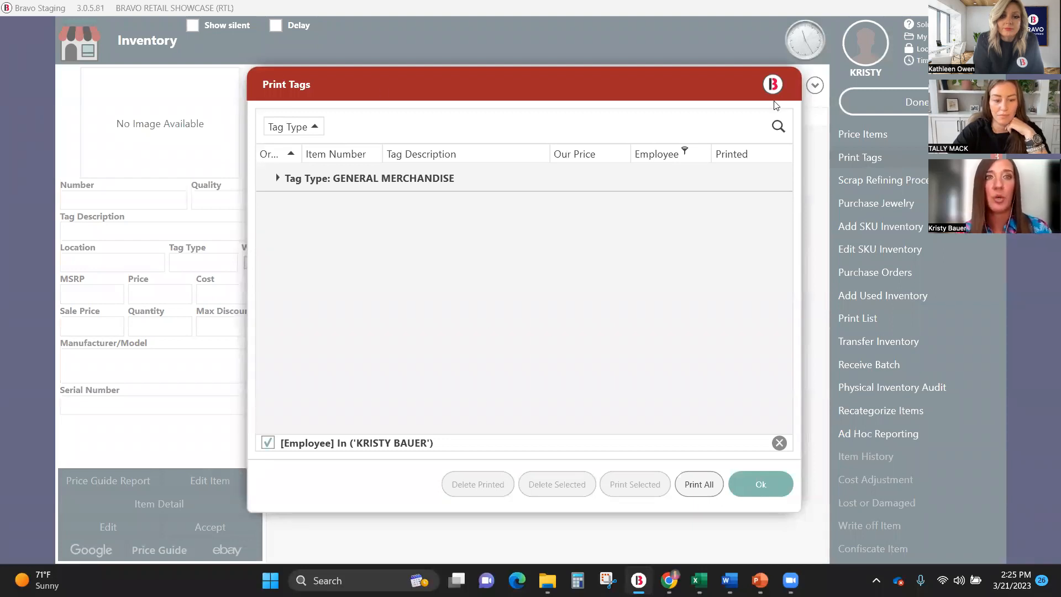
pyautogui.click(277, 178)
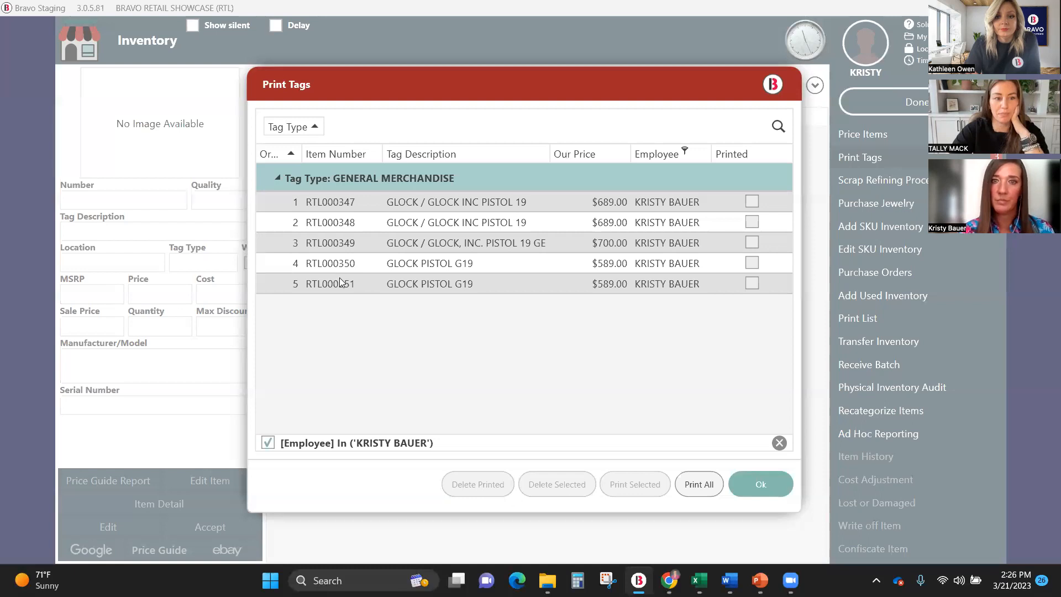
pyautogui.click(767, 486)
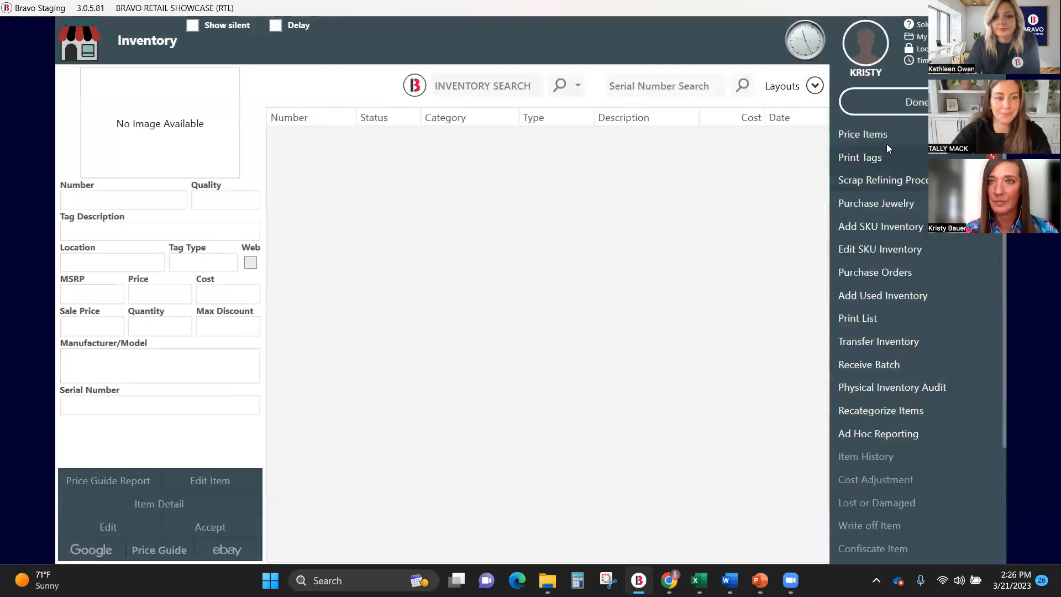
# Open Add SKU Inventory from the dashboard and search for GLOCK.
pyautogui.click(942, 103)
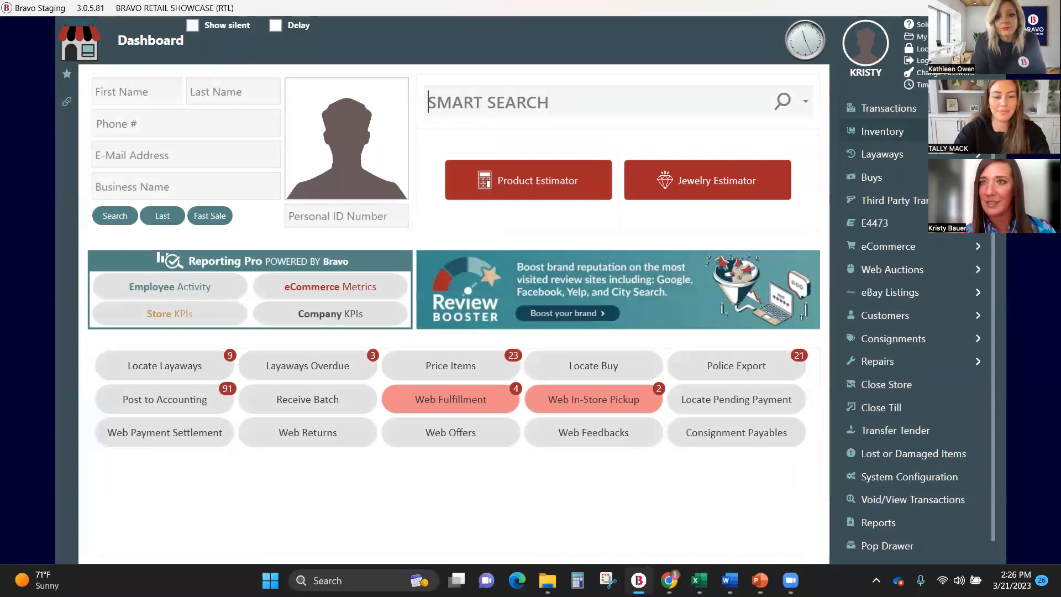
pyautogui.click(882, 131)
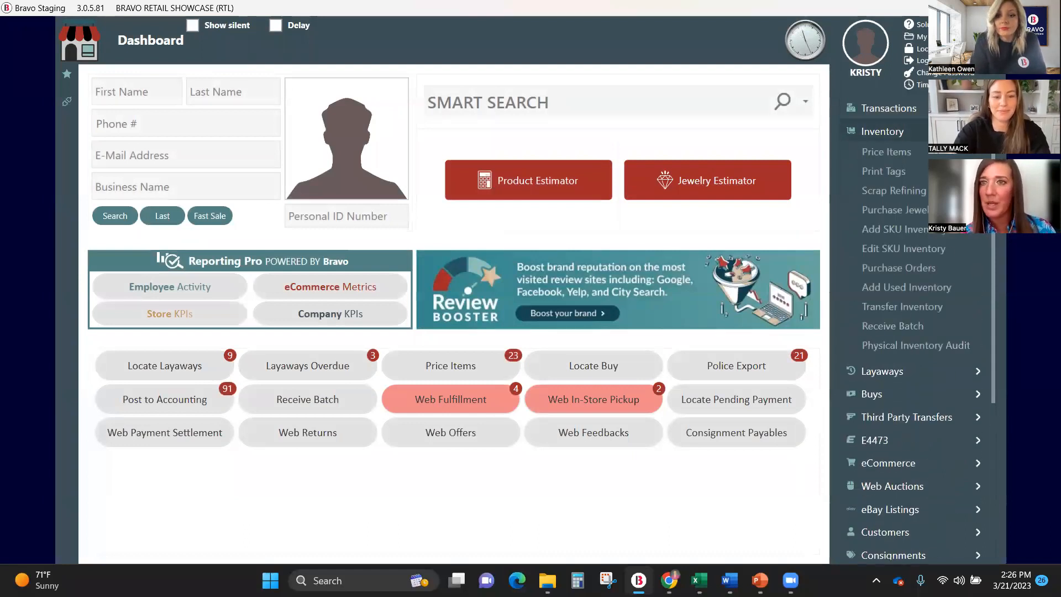
pyautogui.click(893, 231)
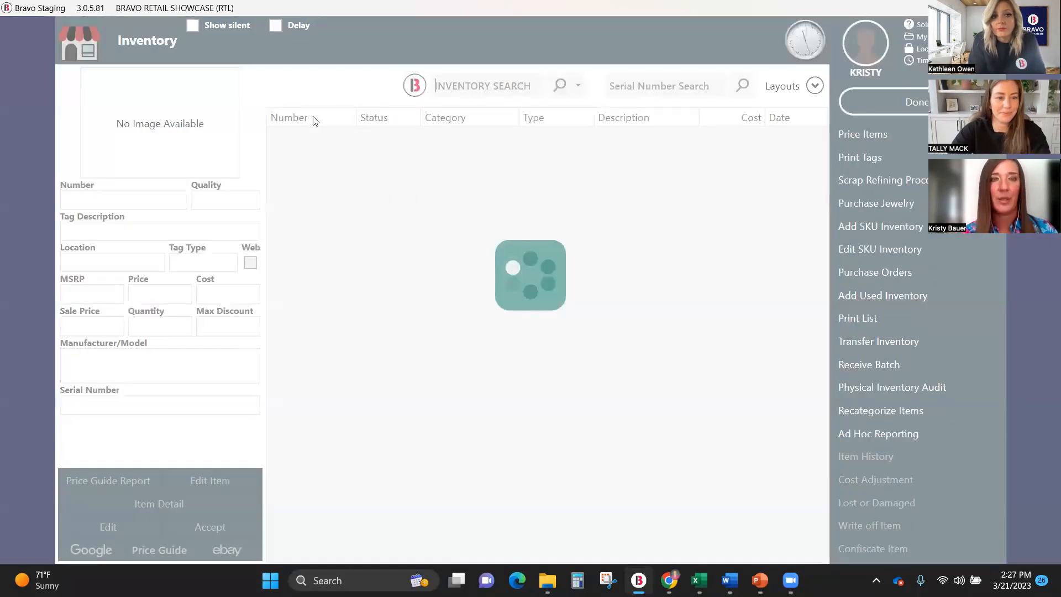
pyautogui.write('GLOCK')
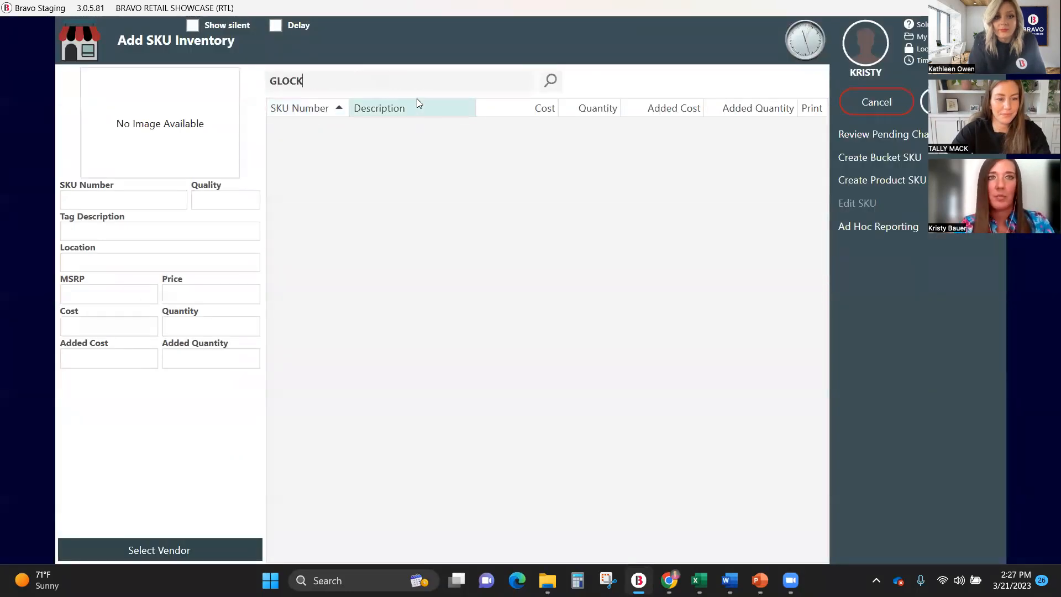
pyautogui.press('Return')
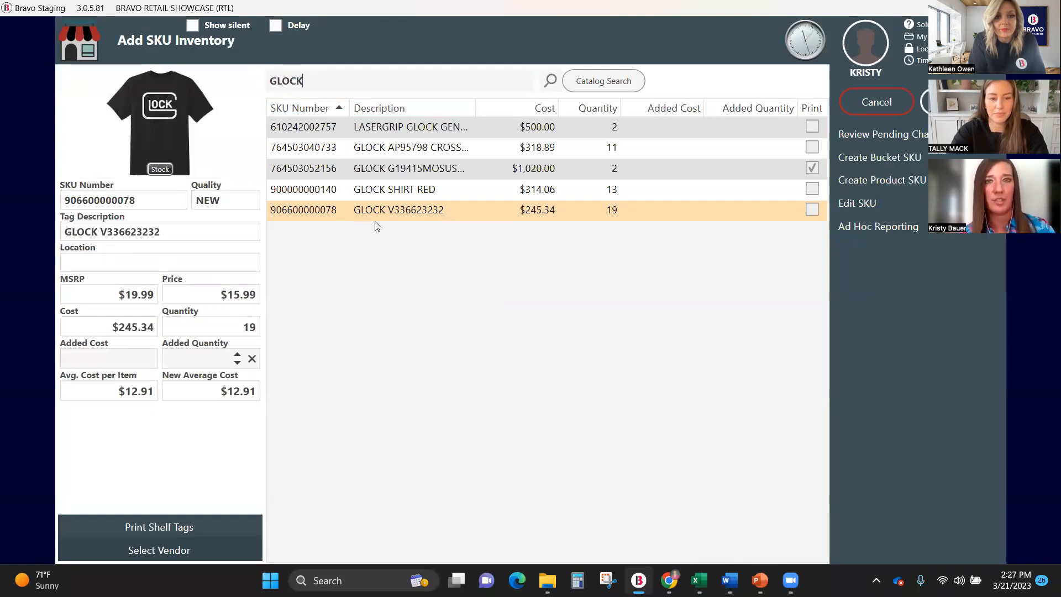
# Set the added cost to $12.91 and the added quantity to 1 for the GLOCK V336623232 SKU.
pyautogui.click(133, 360)
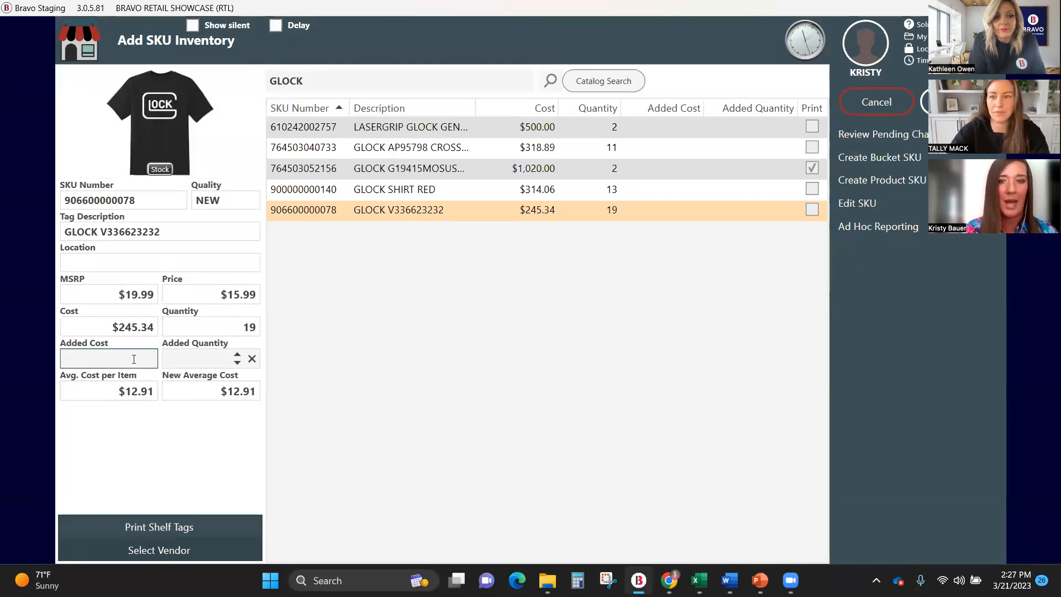
pyautogui.write('12.91')
pyautogui.click(165, 353)
pyautogui.write('1')
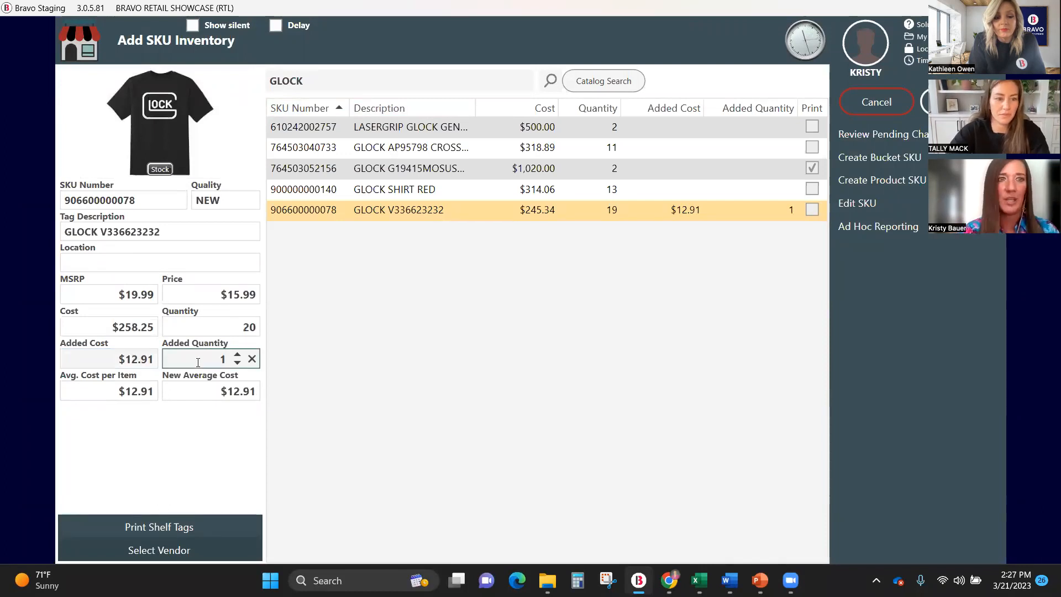
# Search the vendors for ACME and select the first ACME record as the vendor.
pyautogui.click(192, 550)
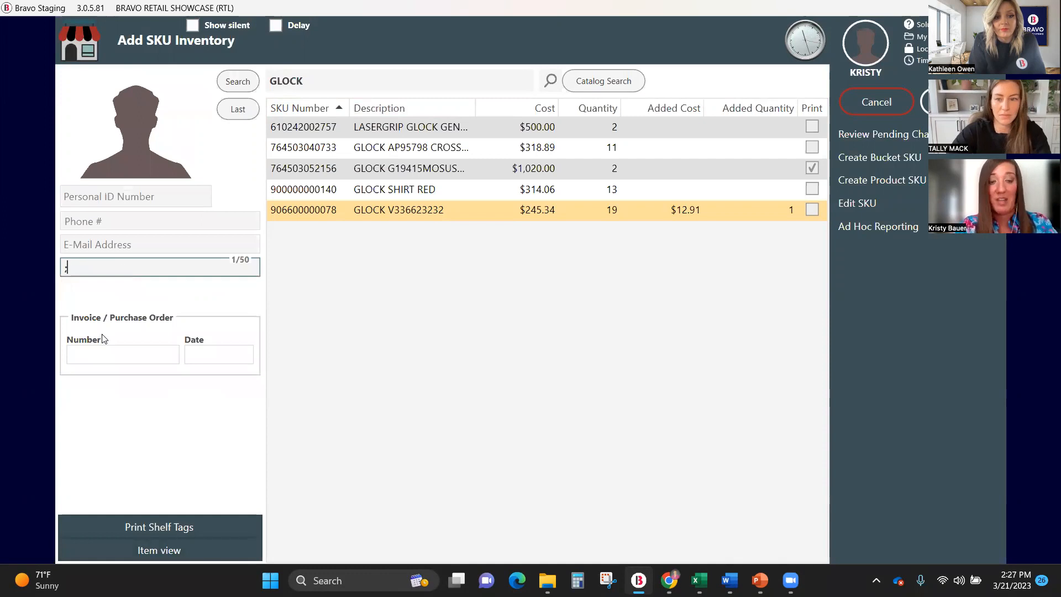
pyautogui.write('AC')
pyautogui.write('M')
pyautogui.press('BackSpace')
pyautogui.write('CME')
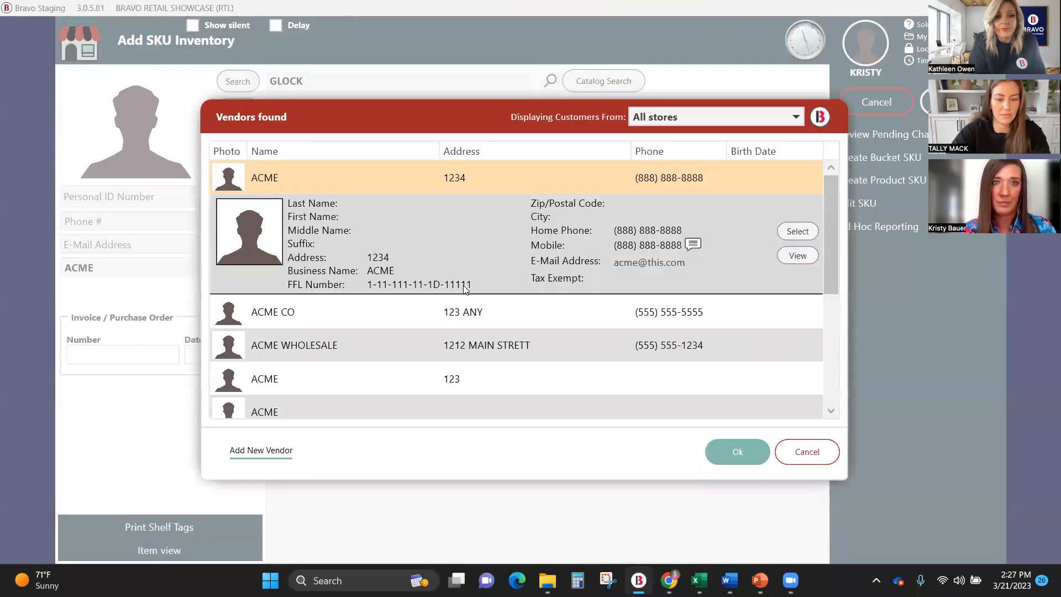
pyautogui.click(800, 233)
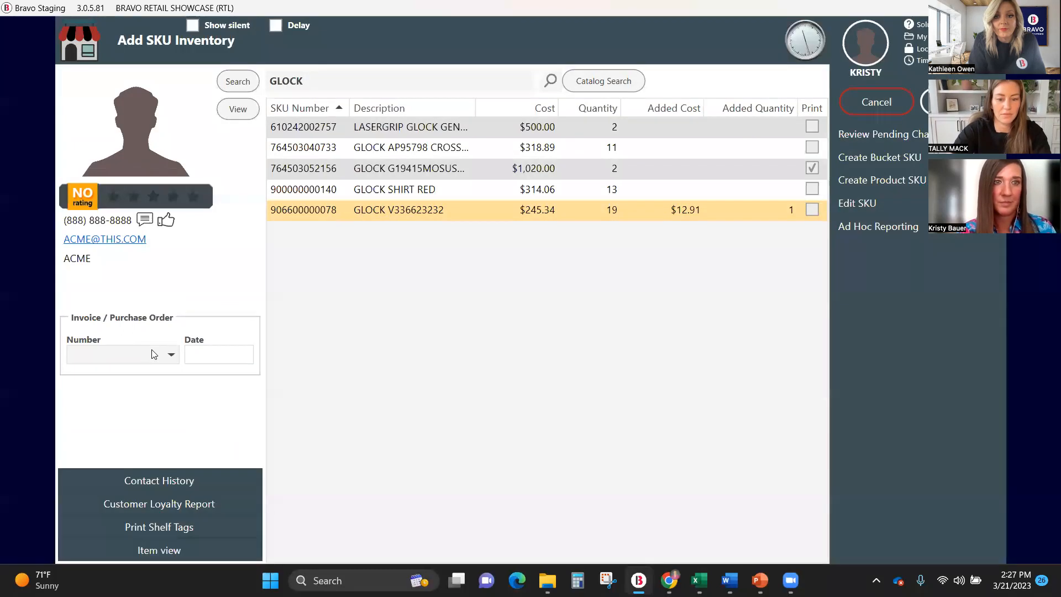
# Assign the vendor's existing invoice dated 1/13/2023 and save the inventory changes.
pyautogui.click(171, 354)
pyautogui.click(106, 406)
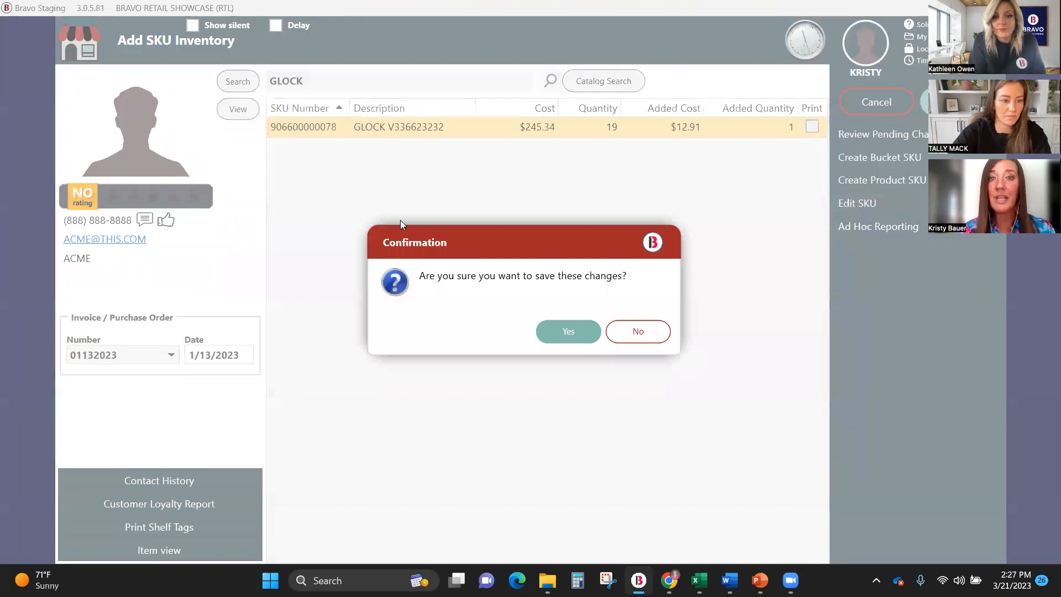
pyautogui.click(565, 339)
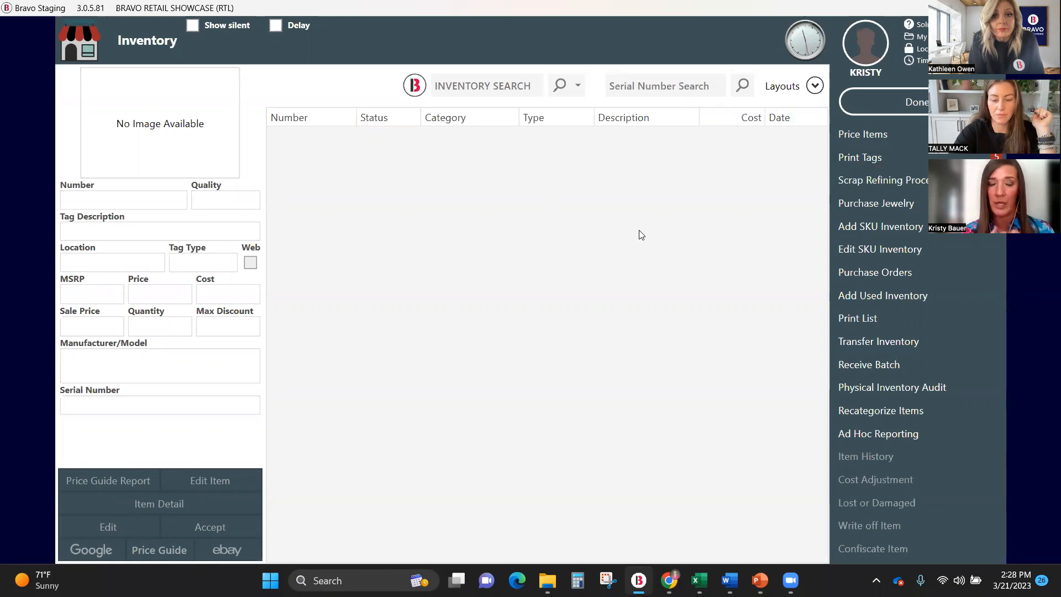
# Search the manufacturer/model list for G19 and view the Glock G19 GEN 4 entry without selecting it.
pyautogui.write('GTE')
pyautogui.press('Return')
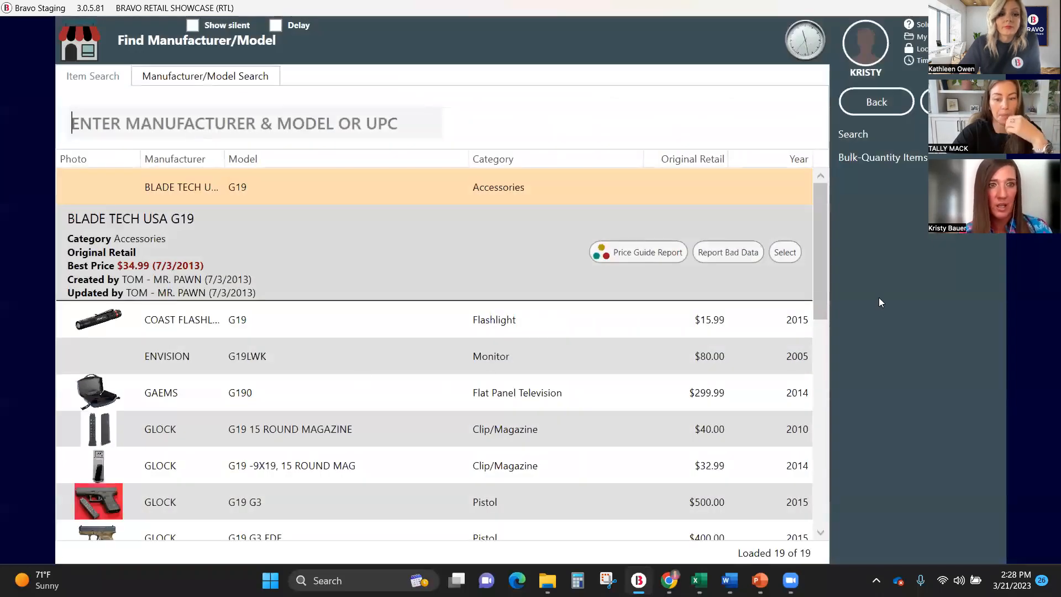
pyautogui.scroll(-3, 824, 221)
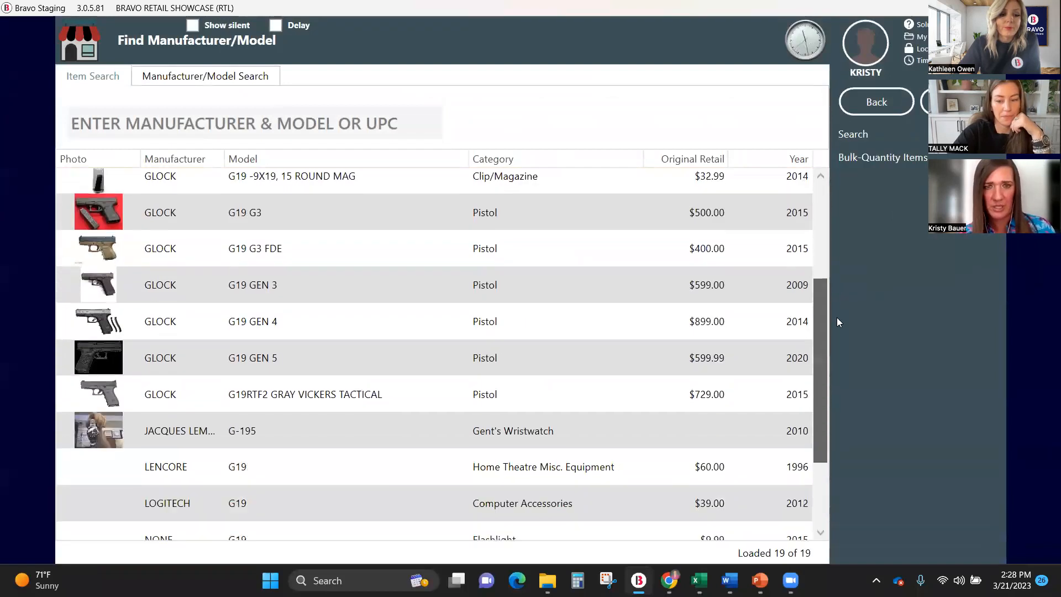
pyautogui.click(355, 320)
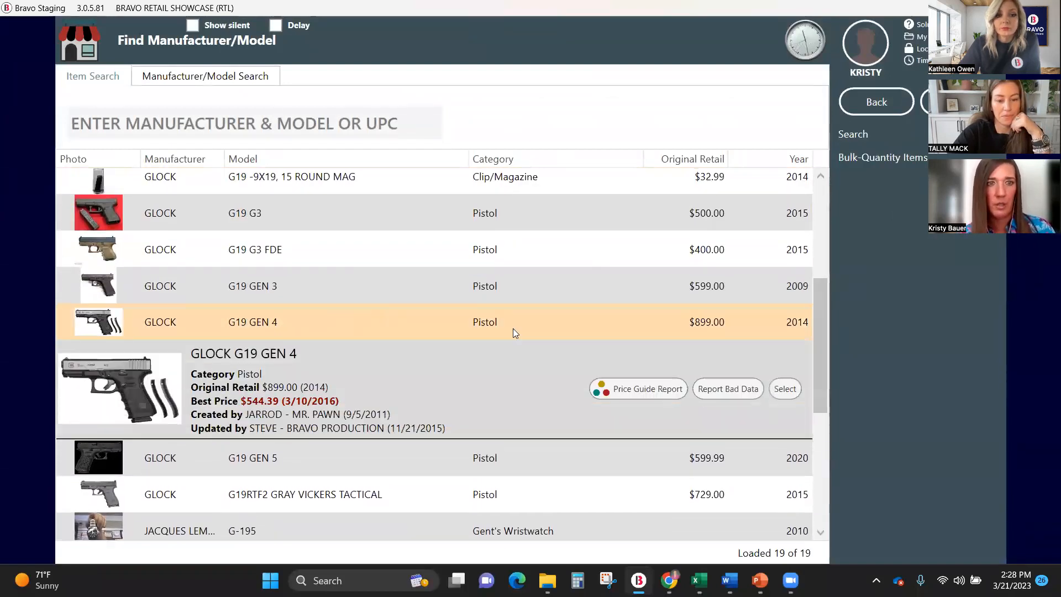
pyautogui.click(85, 32)
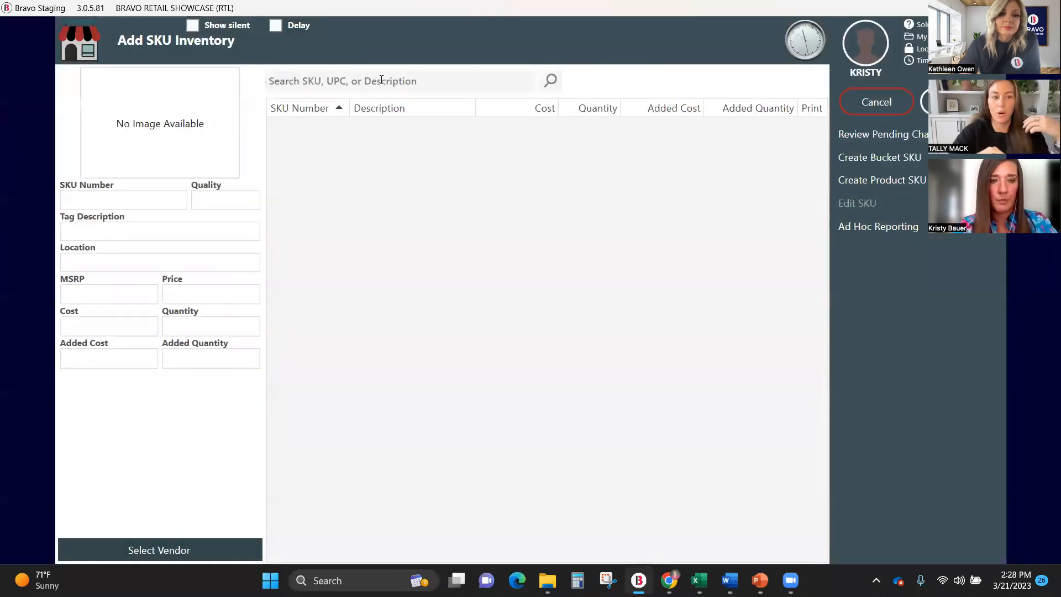
# Search SKU inventory for G19, extend the search to the catalog and filter the results to the Pistol category.
pyautogui.write('G19')
pyautogui.press('Return')
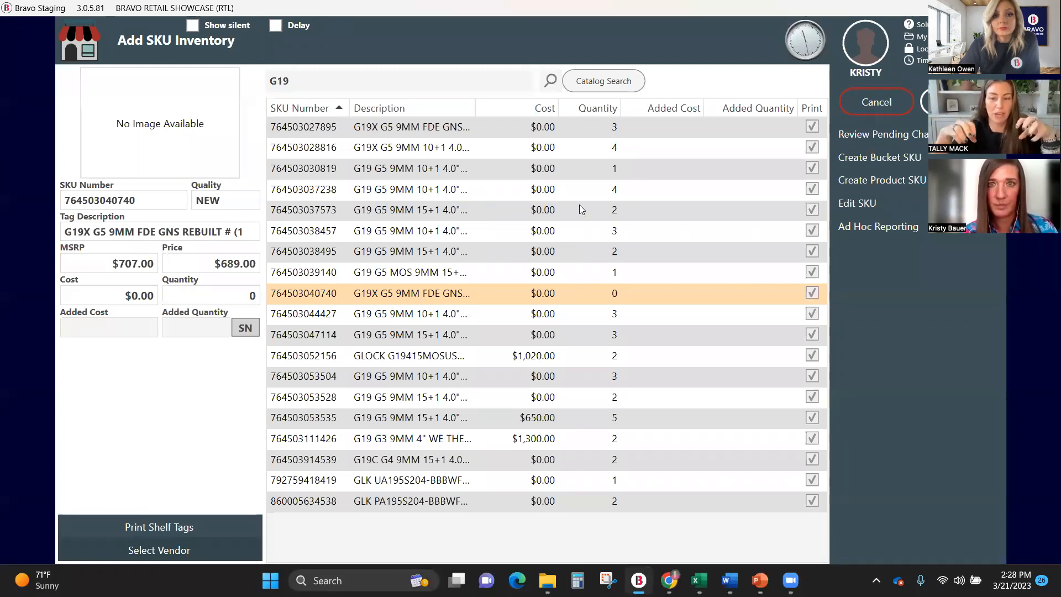
pyautogui.click(618, 86)
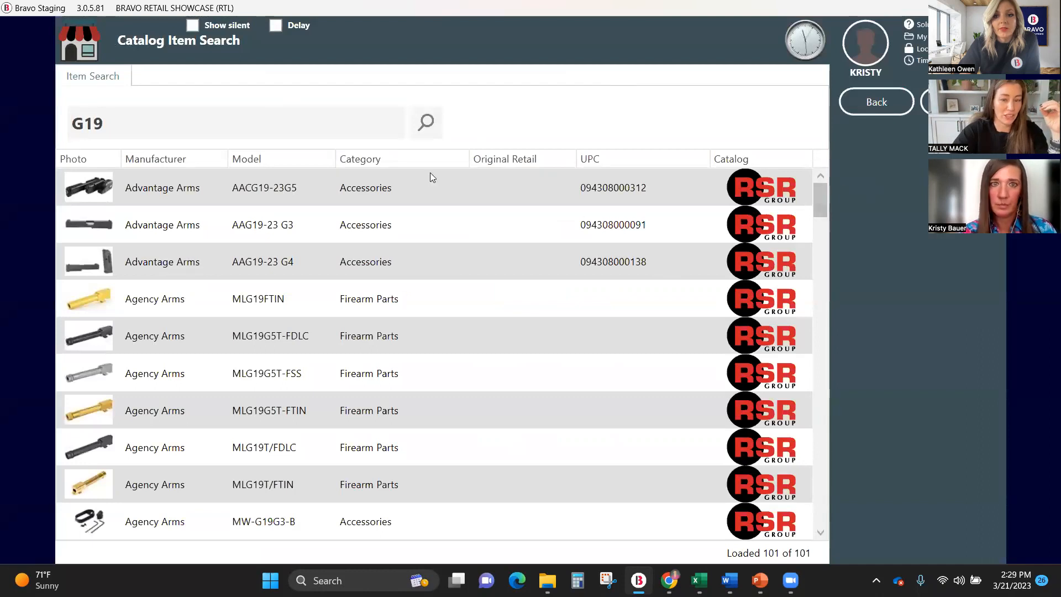
pyautogui.click(387, 157)
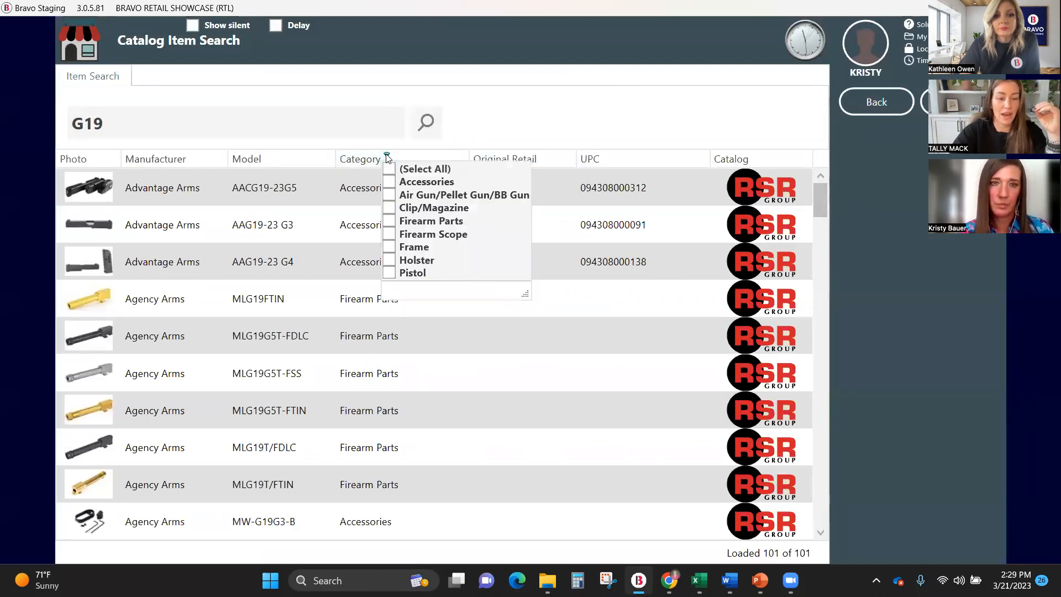
pyautogui.click(389, 273)
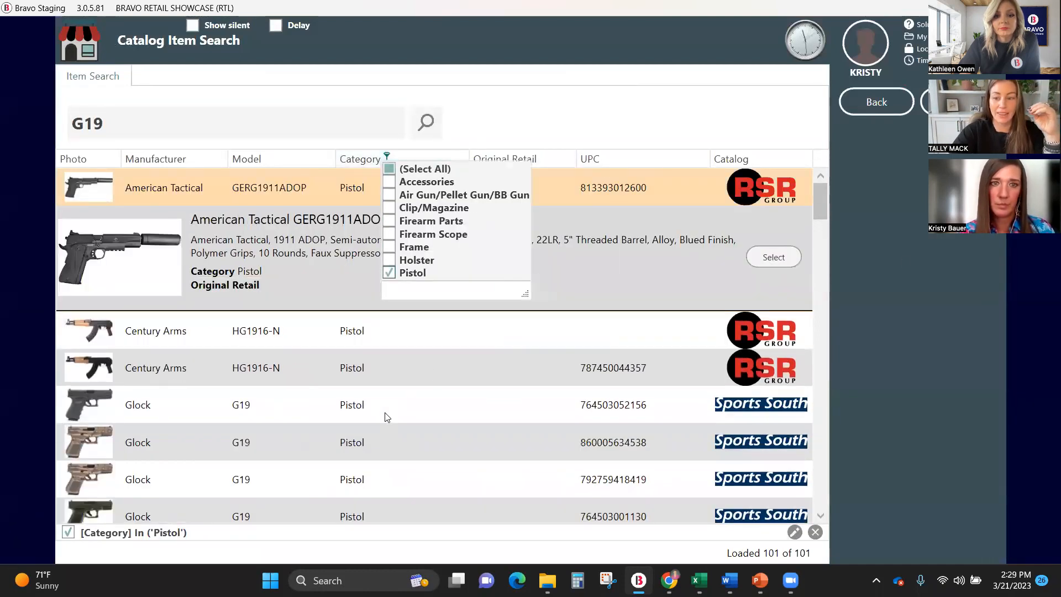
pyautogui.click(387, 417)
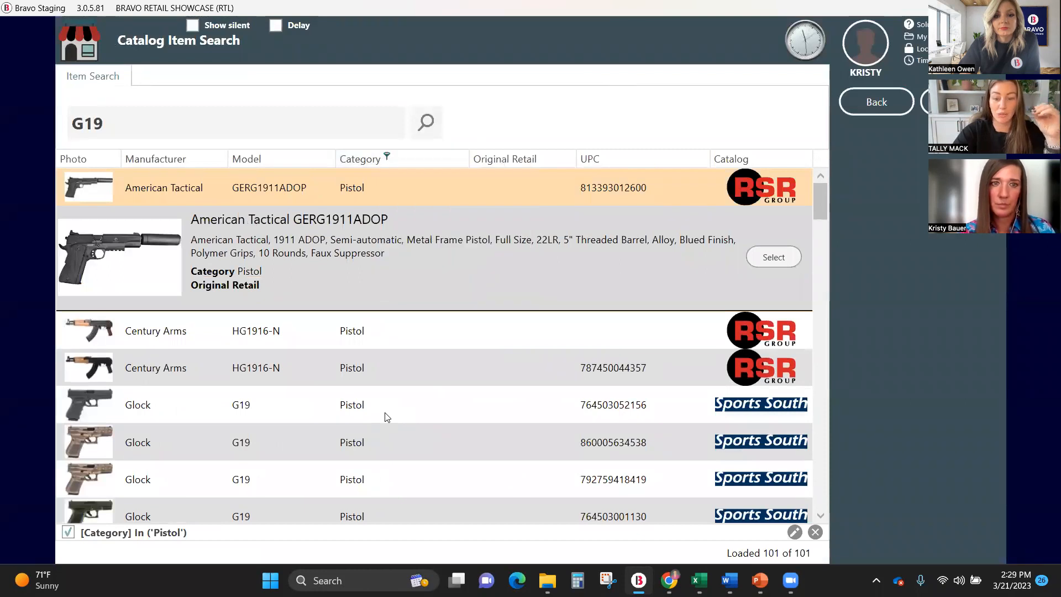
pyautogui.click(333, 406)
pyautogui.click(784, 380)
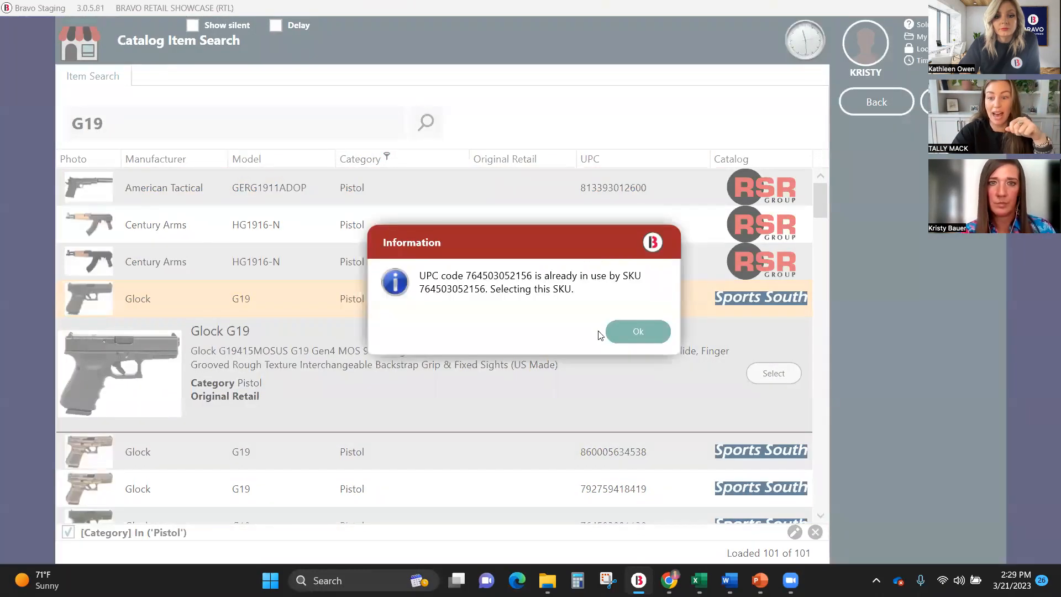
pyautogui.click(653, 331)
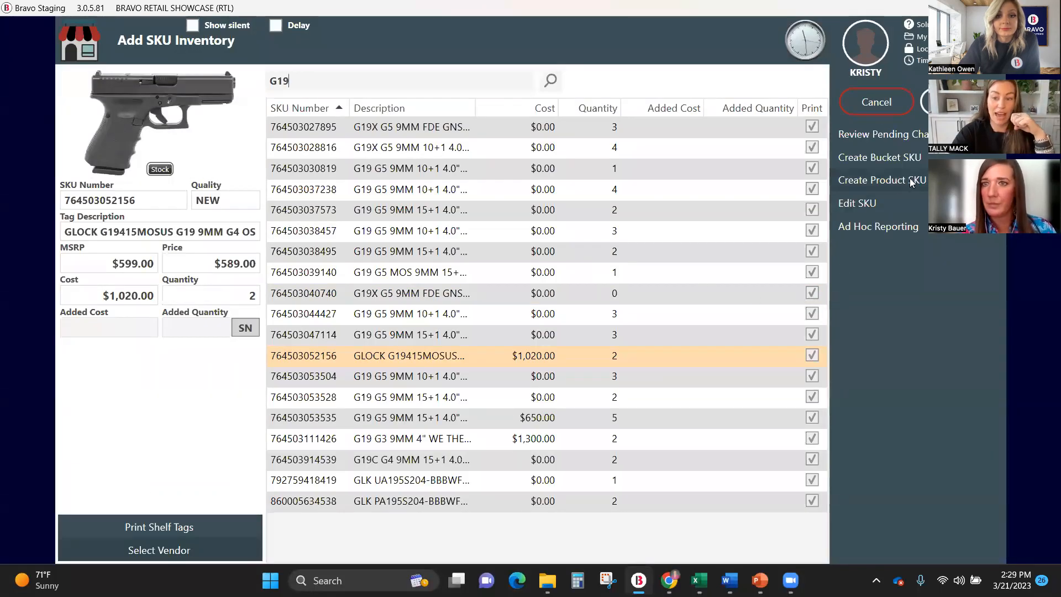
# Open the Glock G19 SKU for editing and review its catalog attributes, including caliber and capacity.
pyautogui.click(869, 203)
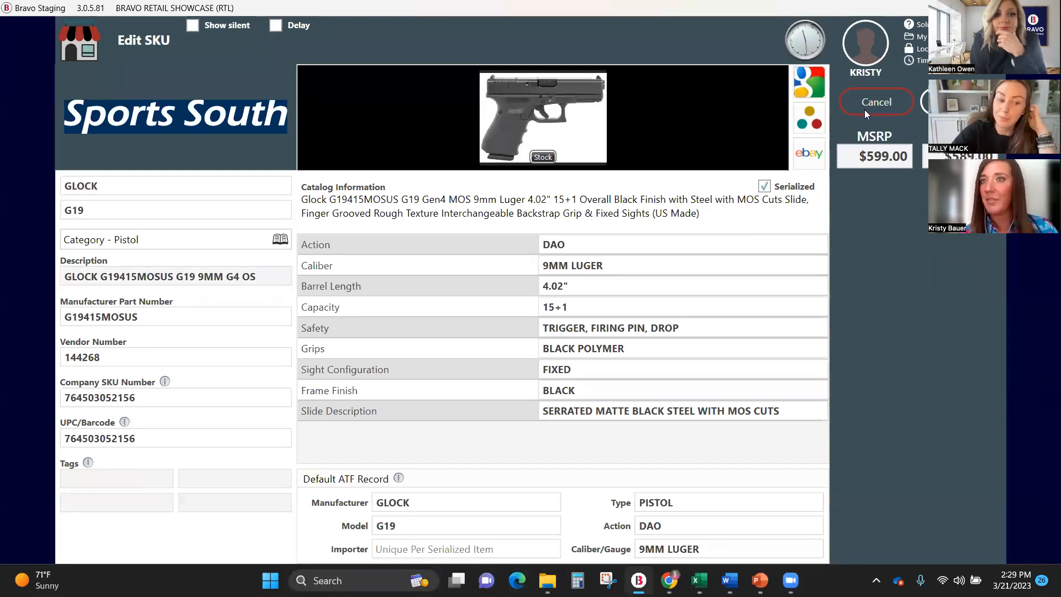
pyautogui.click(880, 100)
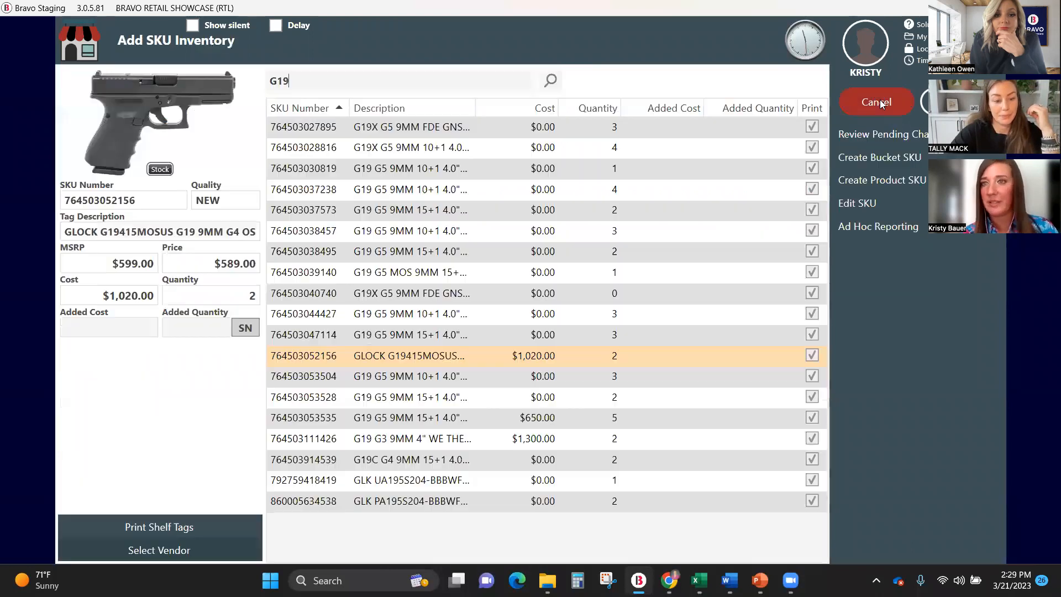
pyautogui.click(871, 206)
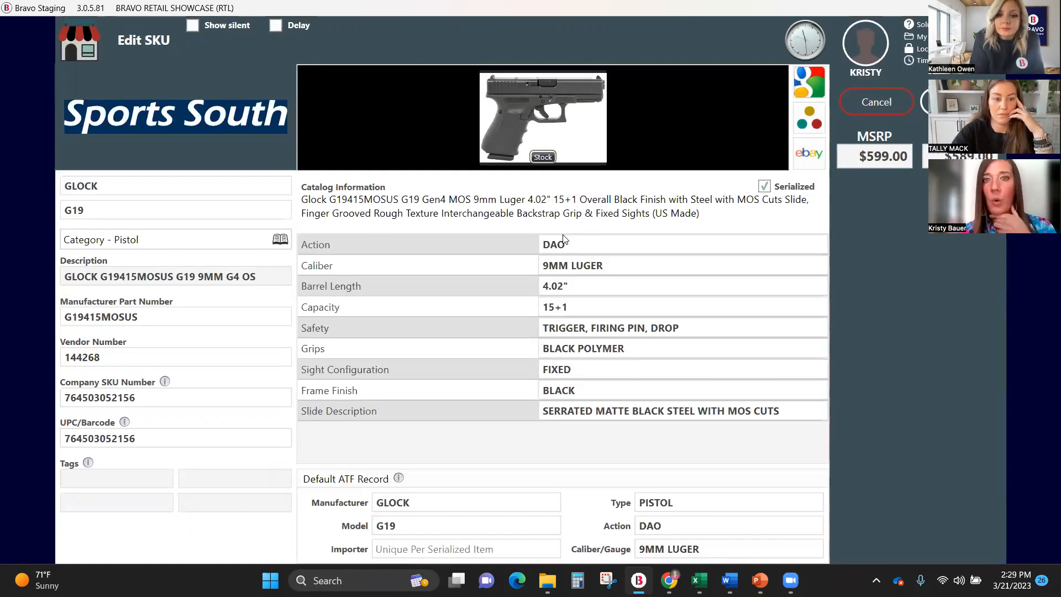
pyautogui.click(582, 267)
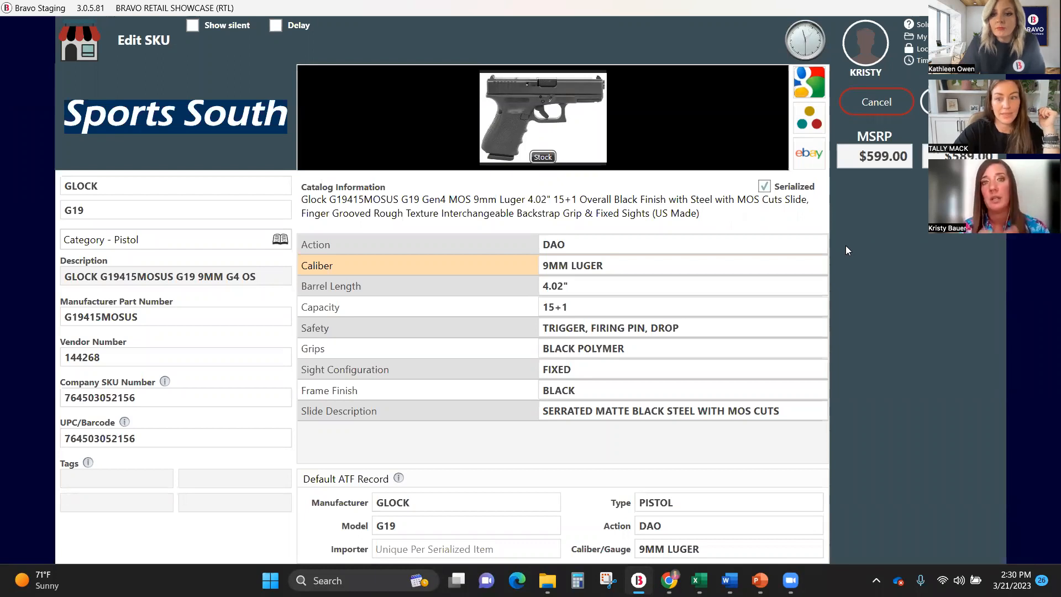
pyautogui.click(604, 303)
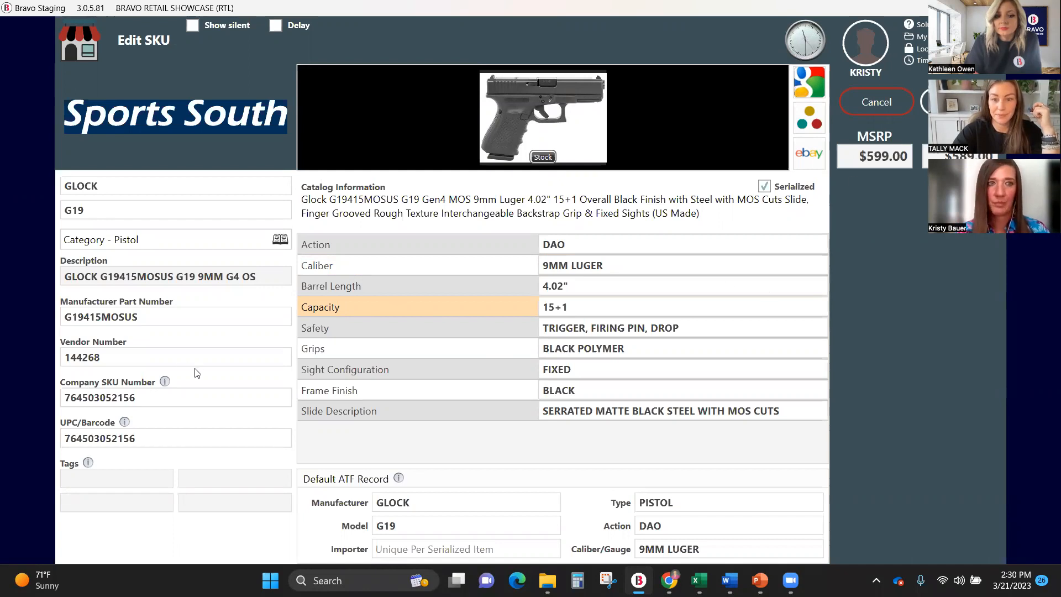
# Copy the company SKU number of the Glock G19 and close the SKU without changes.
pyautogui.rightClick(94, 362)
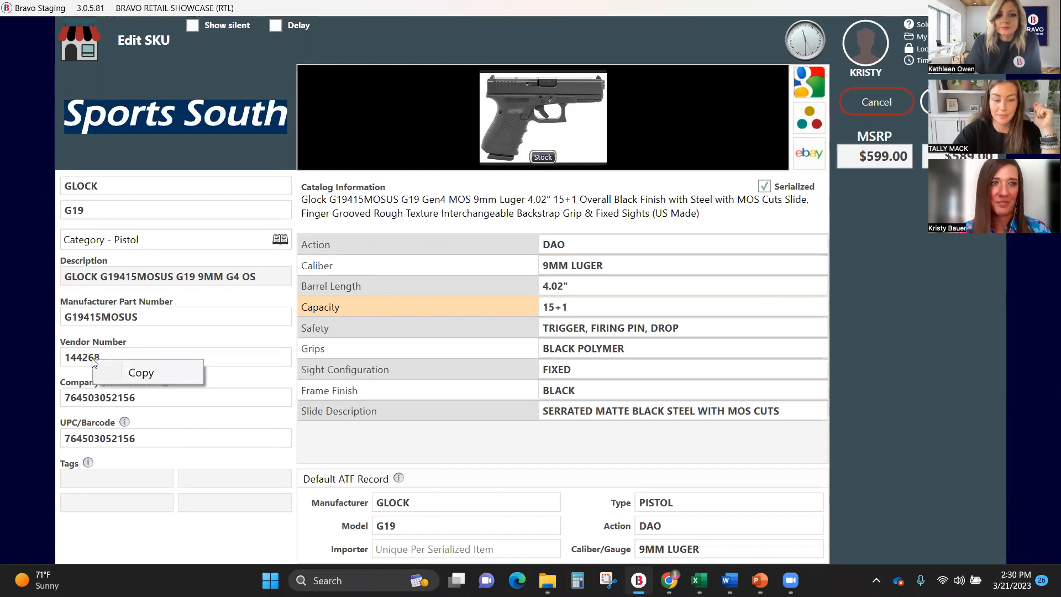
pyautogui.click(78, 394)
pyautogui.rightClick(84, 403)
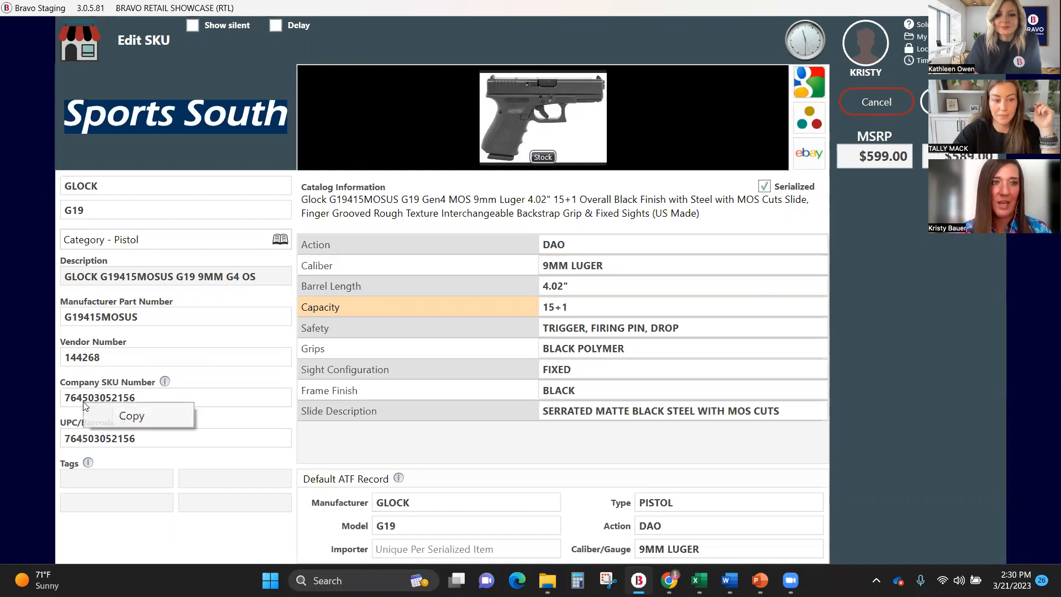
pyautogui.click(134, 416)
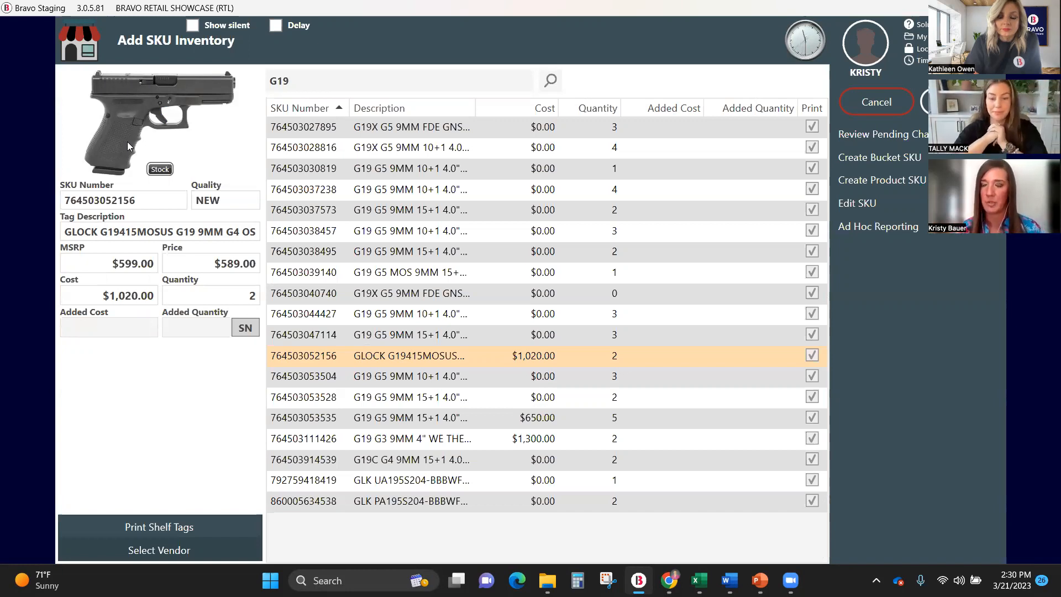
# Look up the copied SKU from the dashboard and try to sell the Glock G19 unit with serial number GD4HF566DS45R6.
pyautogui.click(877, 102)
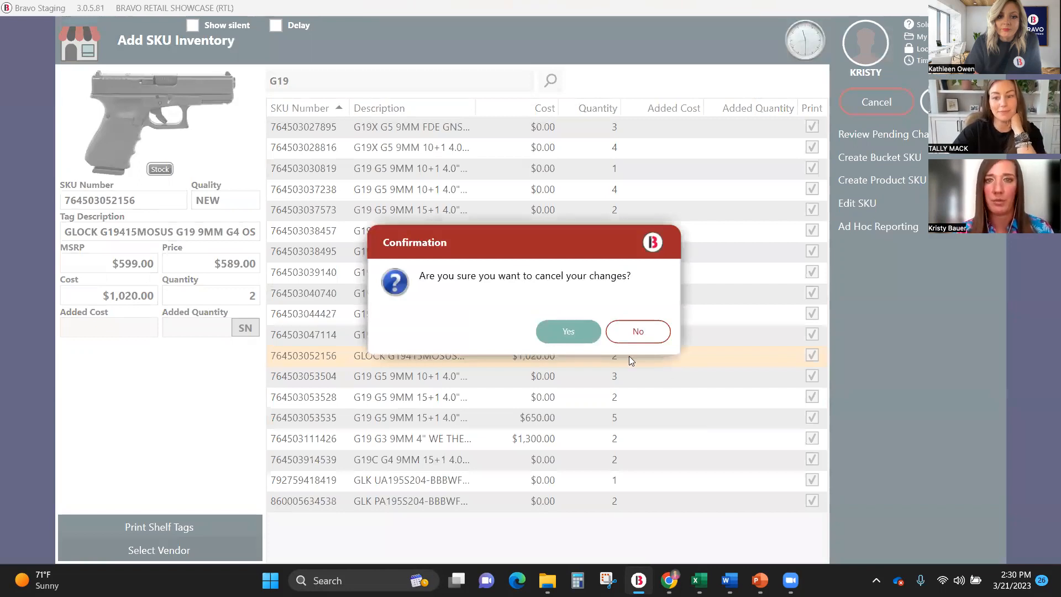
pyautogui.click(541, 330)
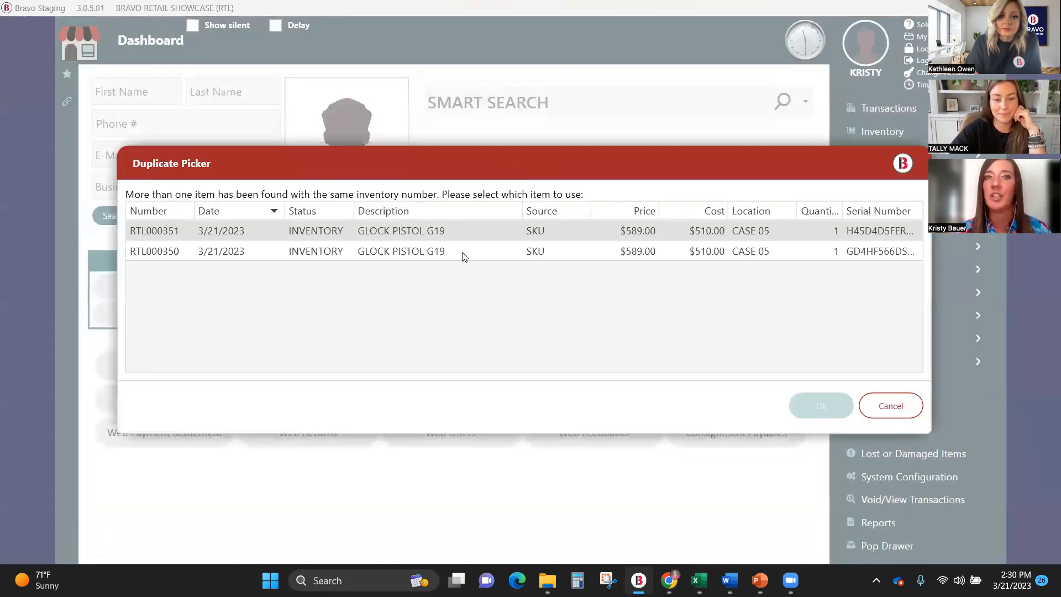
pyautogui.click(857, 257)
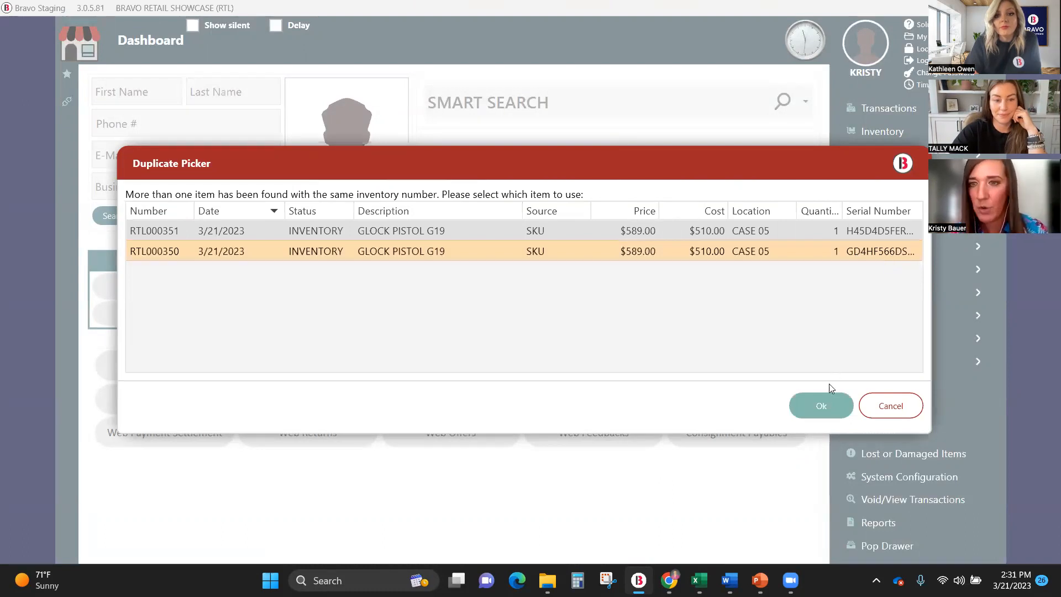
pyautogui.click(823, 408)
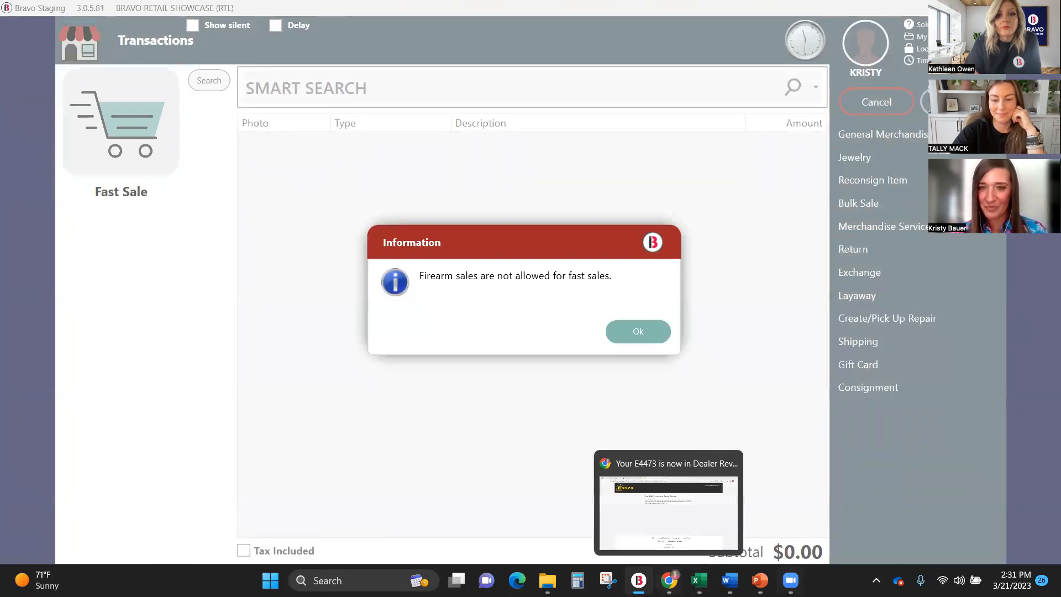
# Switch to the PowerPoint presentation, start the slide show from the current slide and advance to the Mobile Updates slide.
pyautogui.click(760, 580)
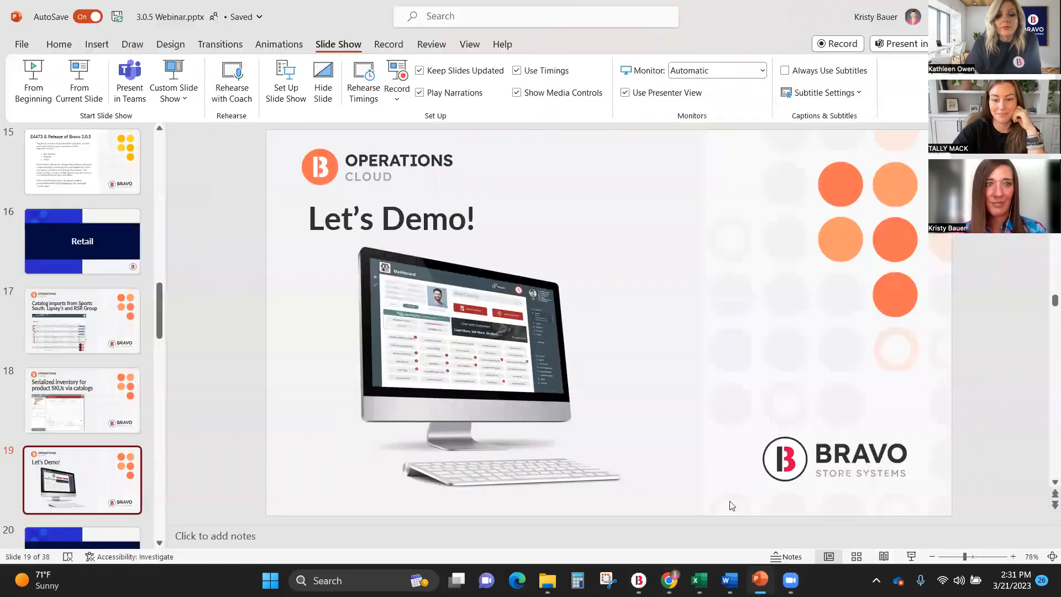
pyautogui.click(90, 83)
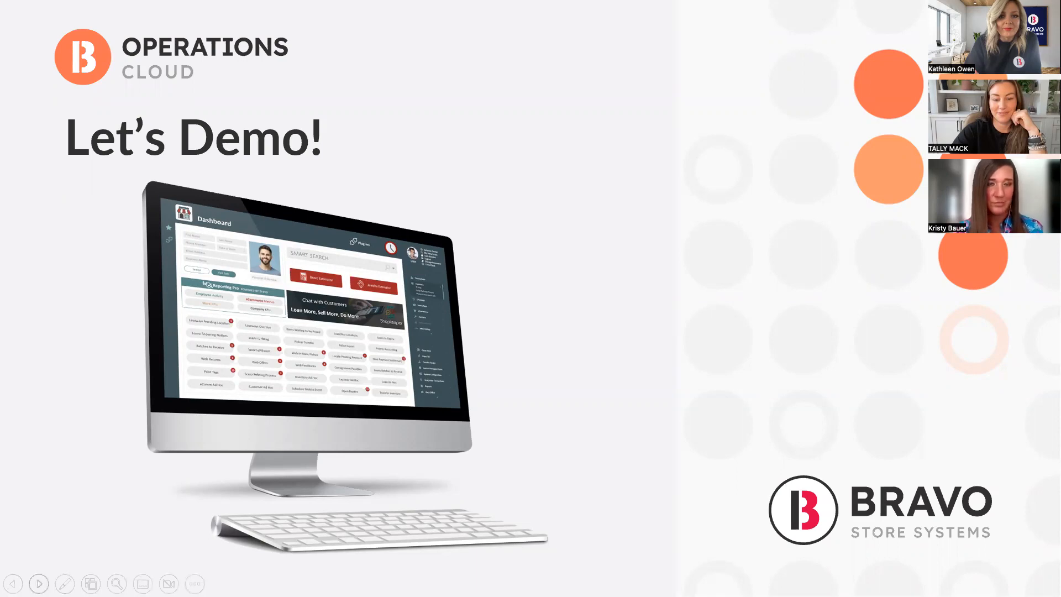
pyautogui.press('Right')
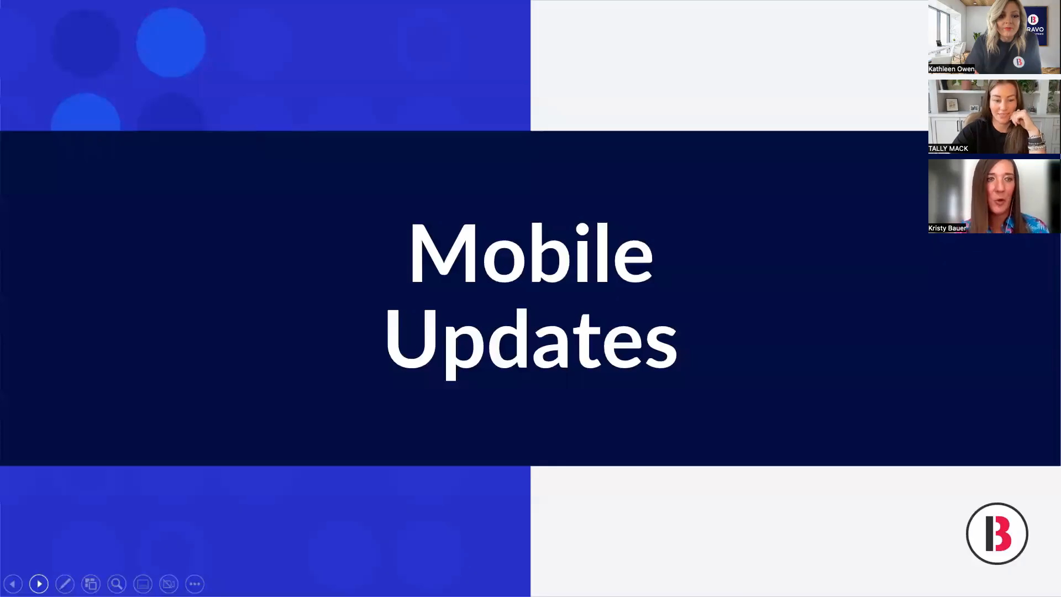